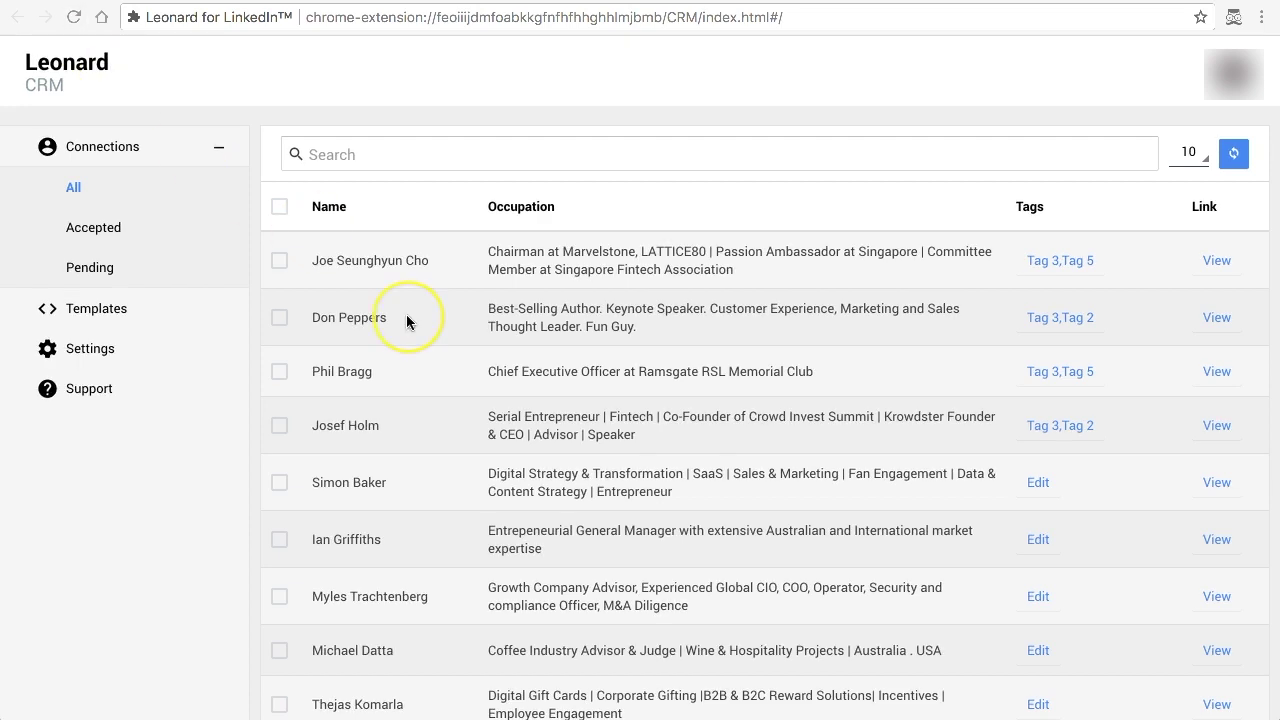
Set the All Connections list to show 25 contacts per page instead of 10.
scroll(406, 318, "down", 3)
scroll(406, 321, "up", 3)
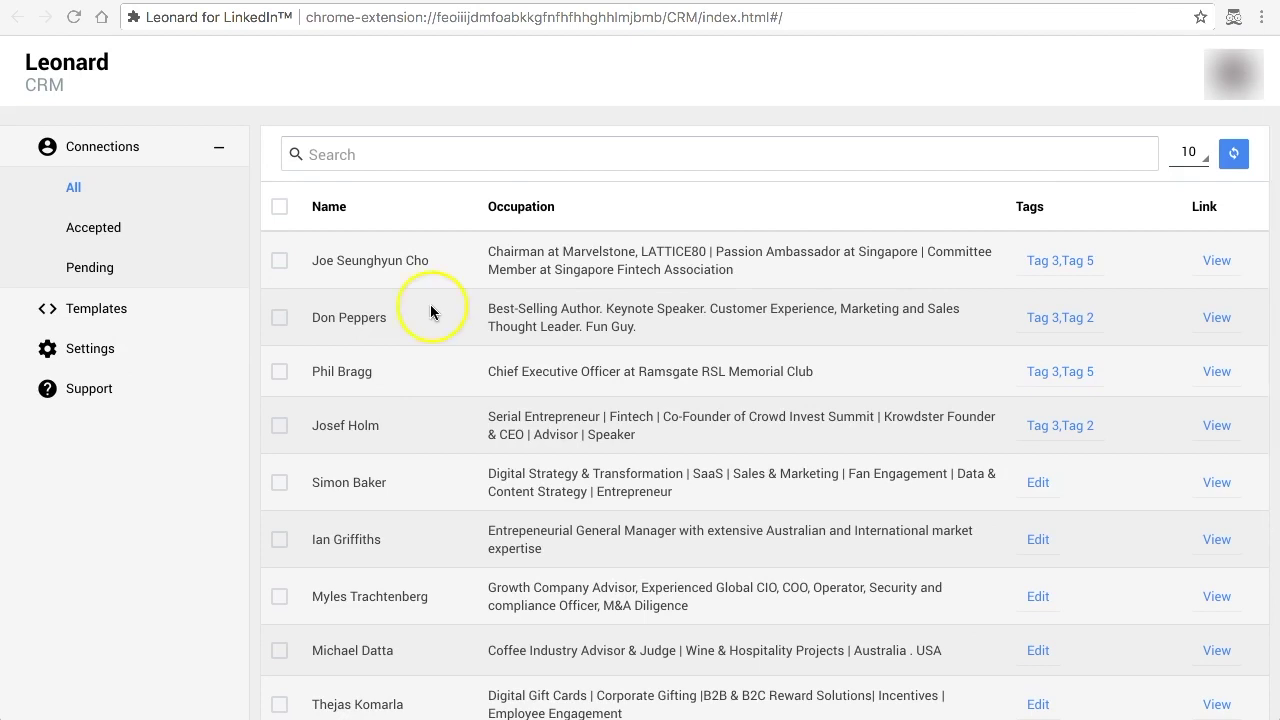
left_click(1190, 157)
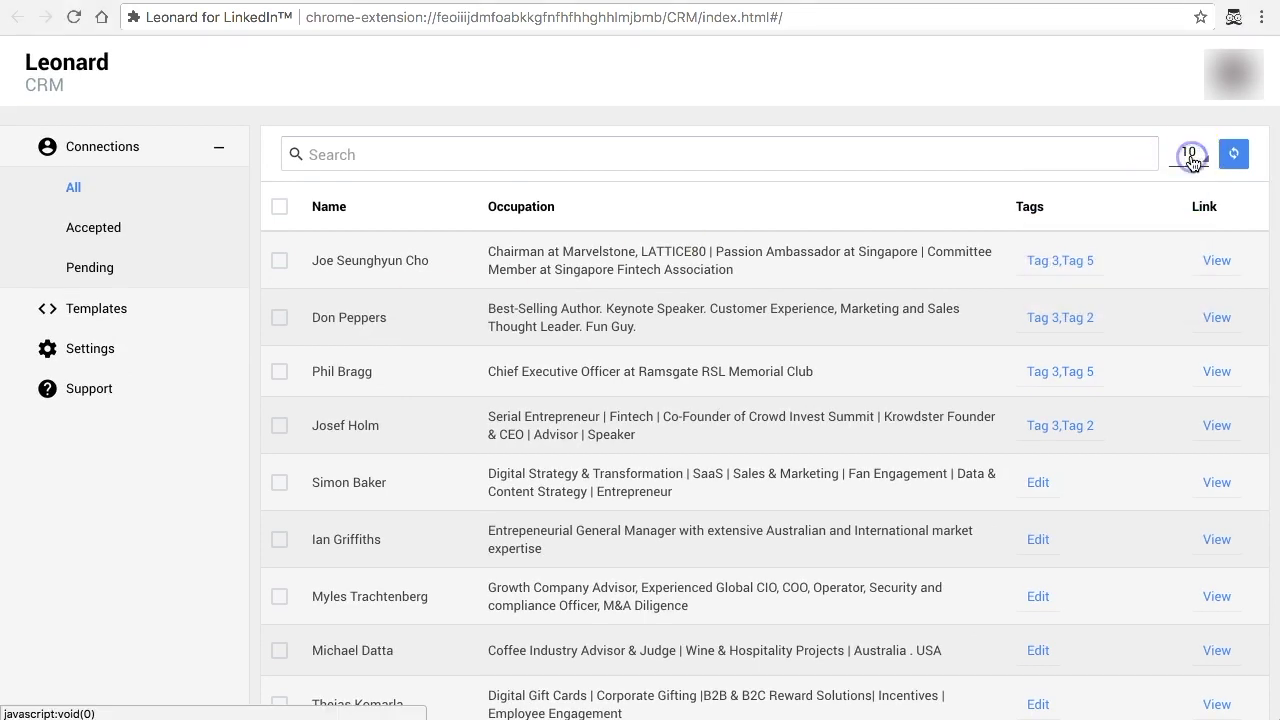
left_click(1118, 237)
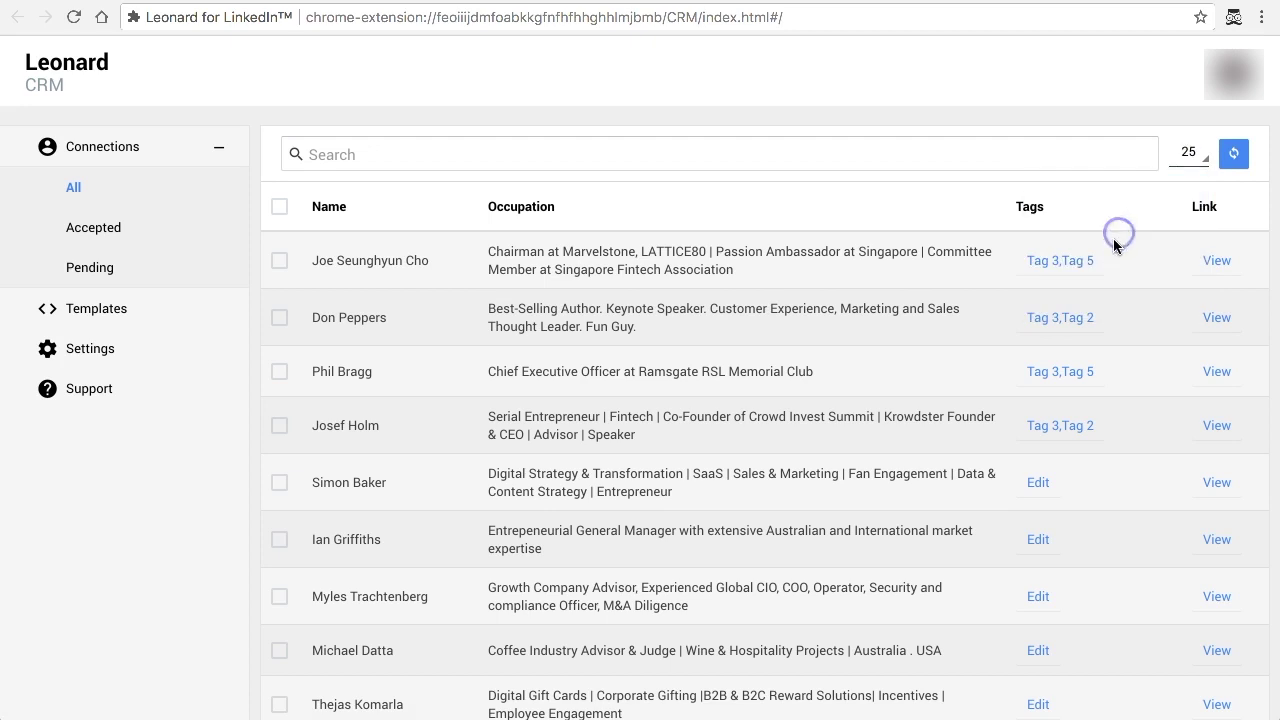
scroll(880, 316, "down", 2)
scroll(877, 320, "down", 2)
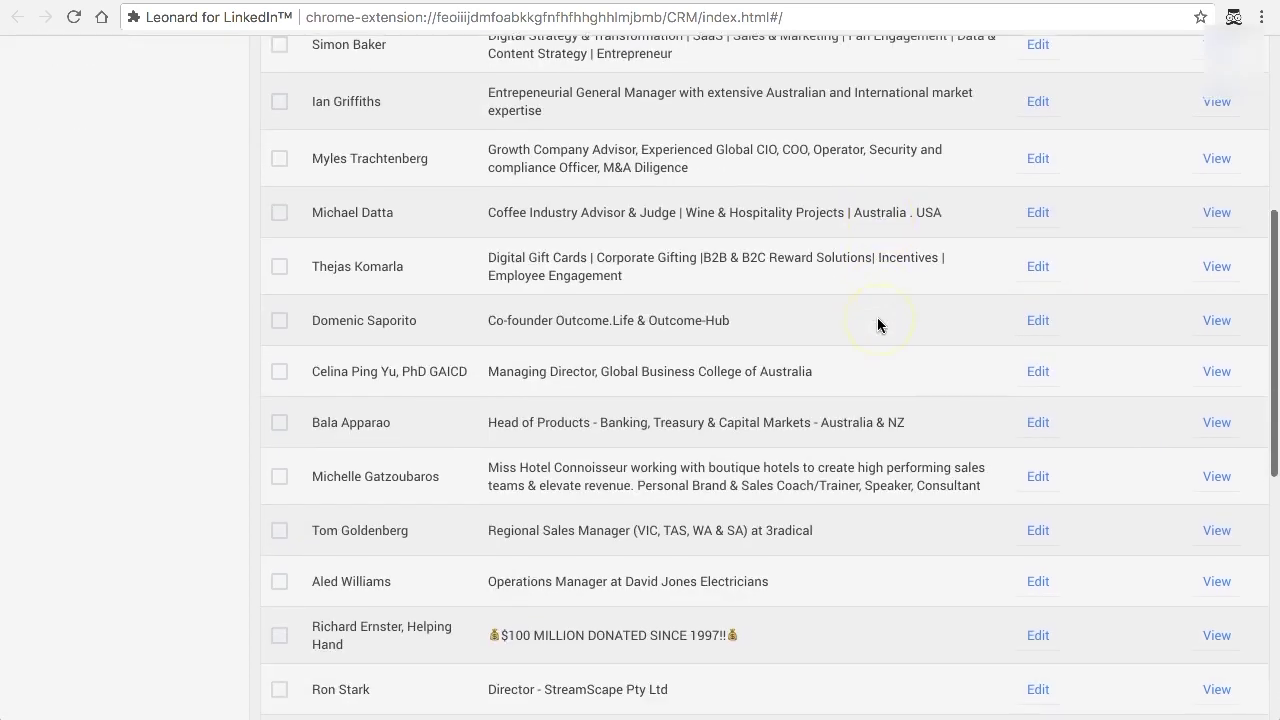
scroll(877, 320, "up", 5)
left_click(605, 153)
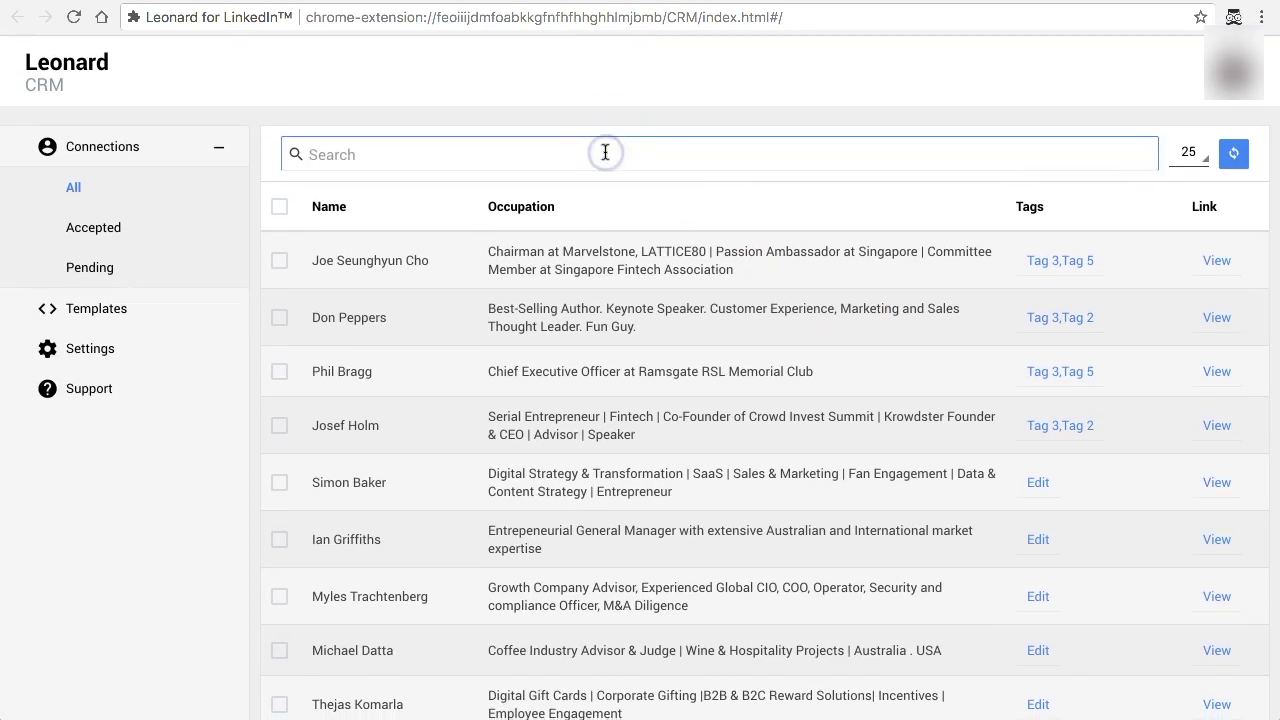
type("tag")
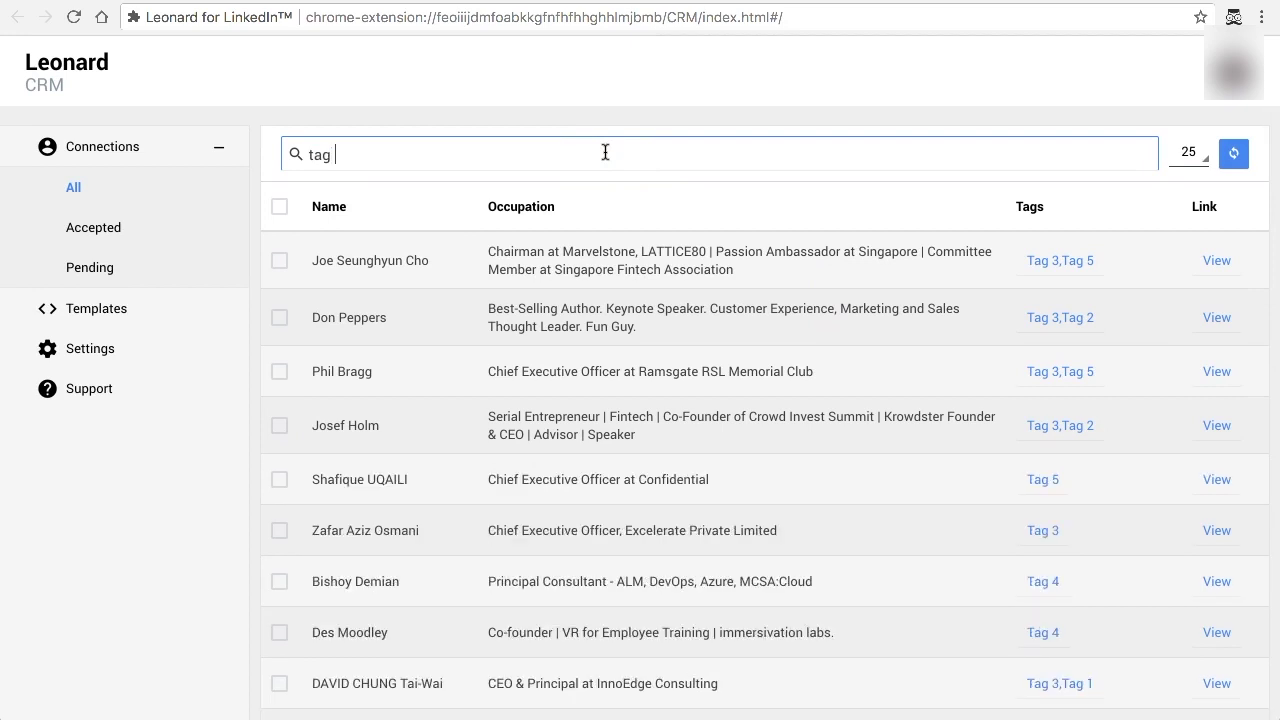
type(" 3")
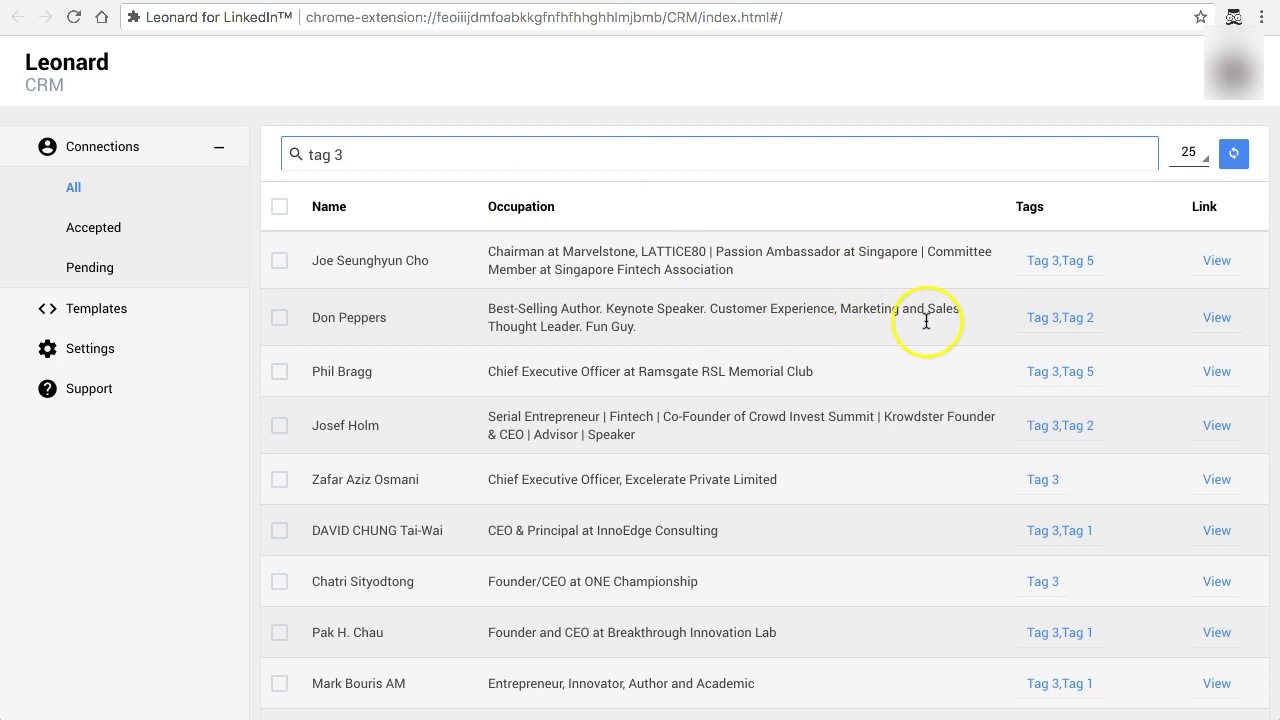
scroll(1003, 280, "down", 4)
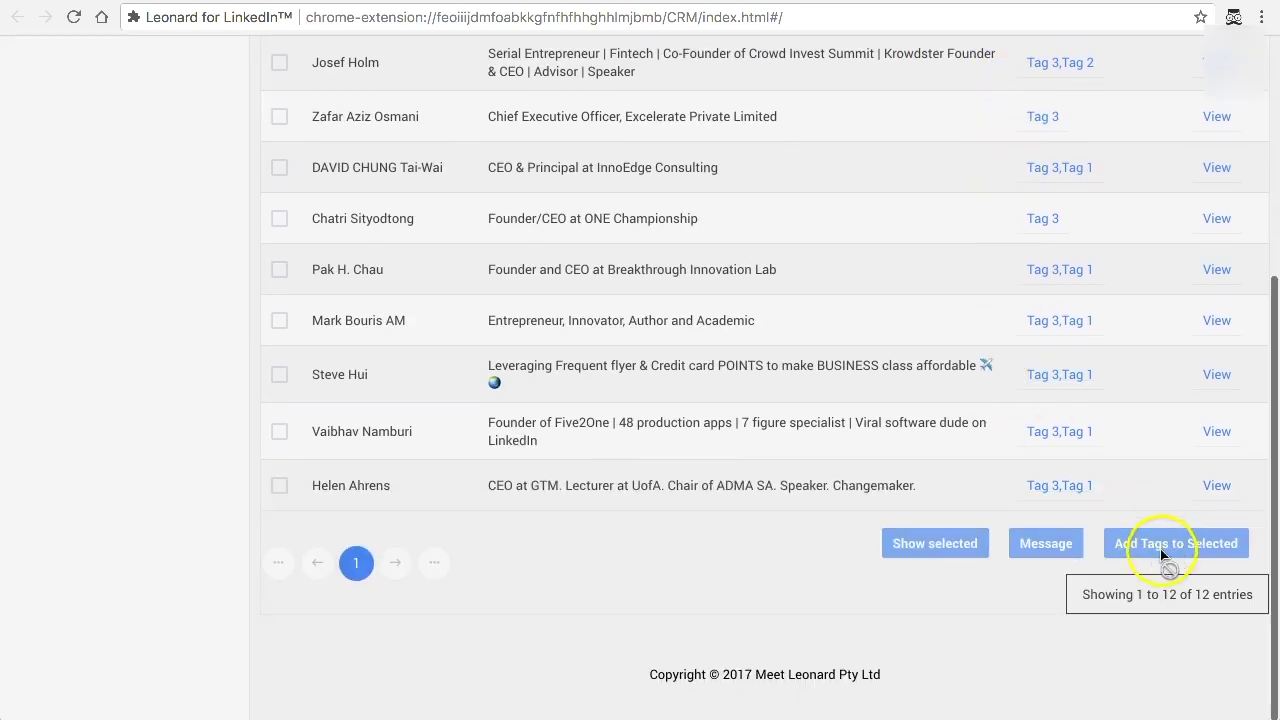
scroll(1160, 548, "up", 4)
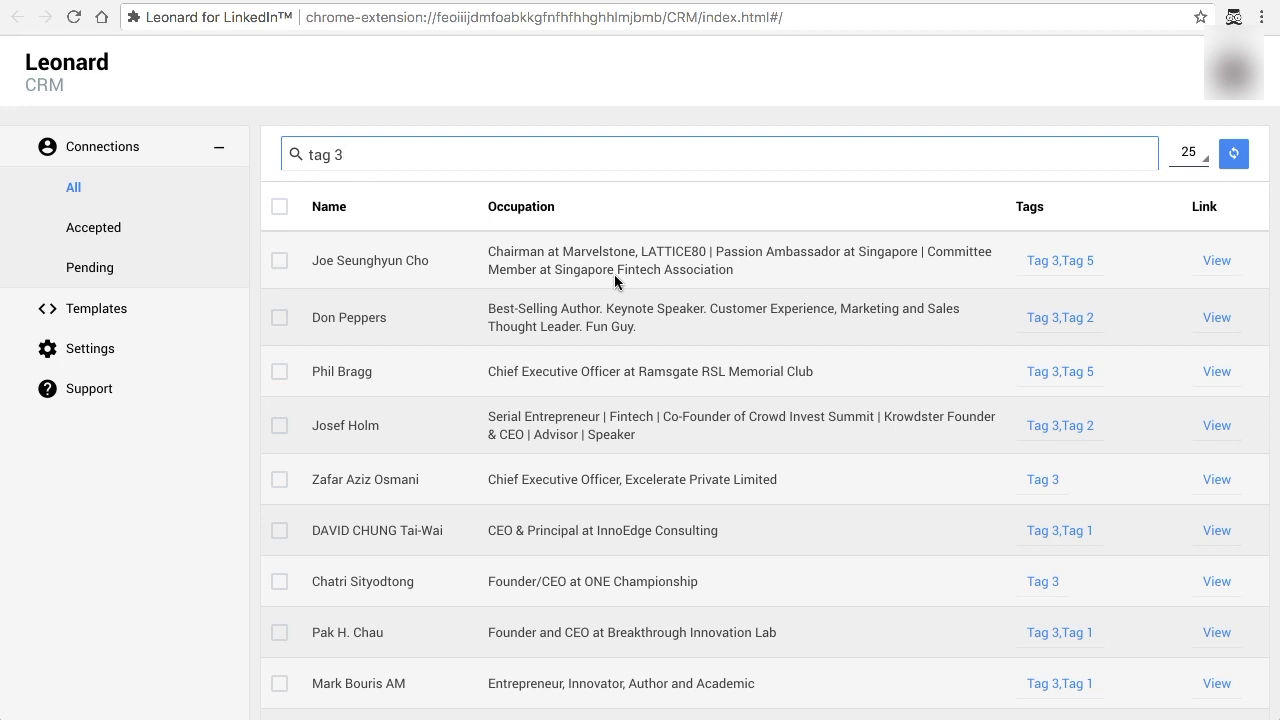
scroll(614, 275, "down", 4)
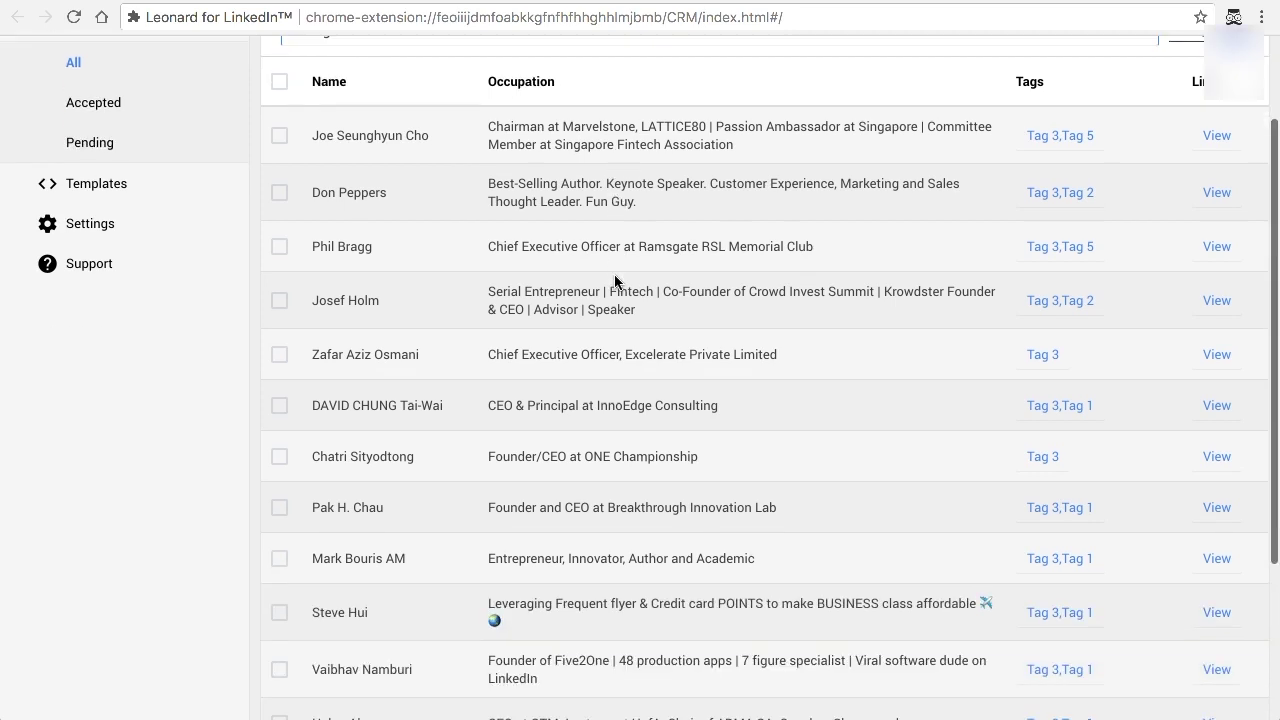
scroll(614, 281, "up", 4)
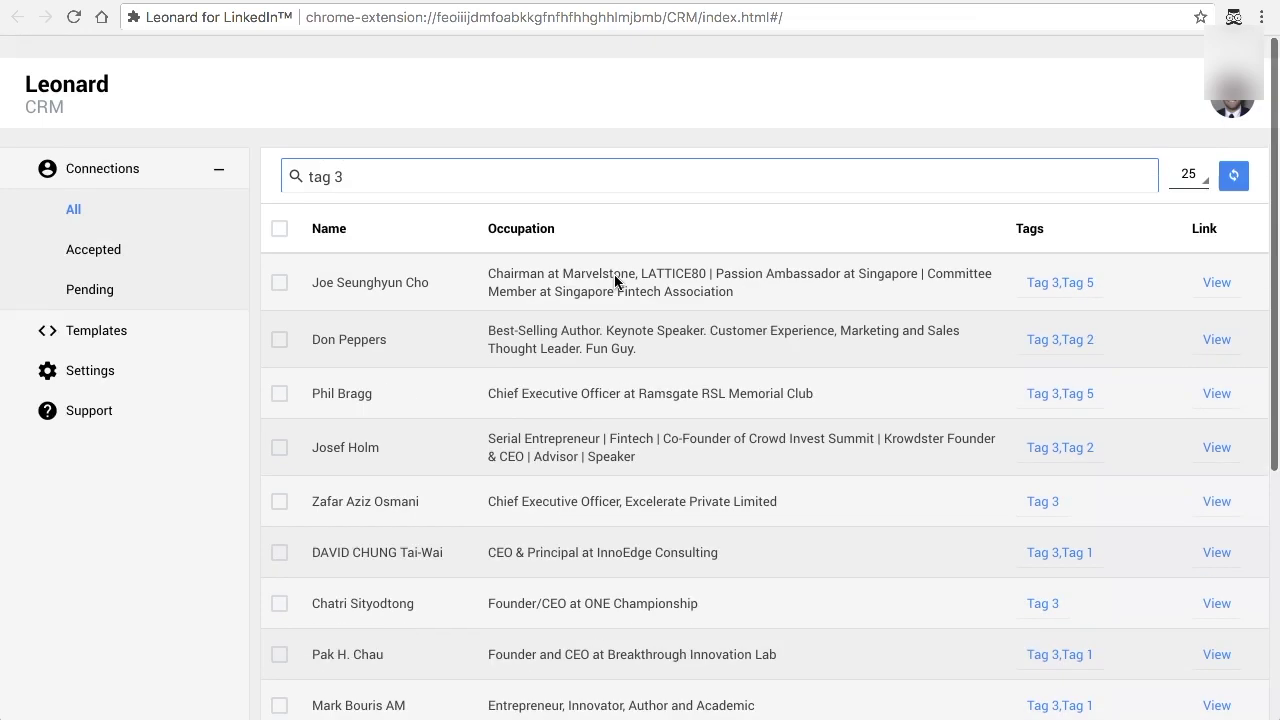
Clear the tag search and jump to page 5 of the connections list.
key("ctrl+a")
key("BackSpace")
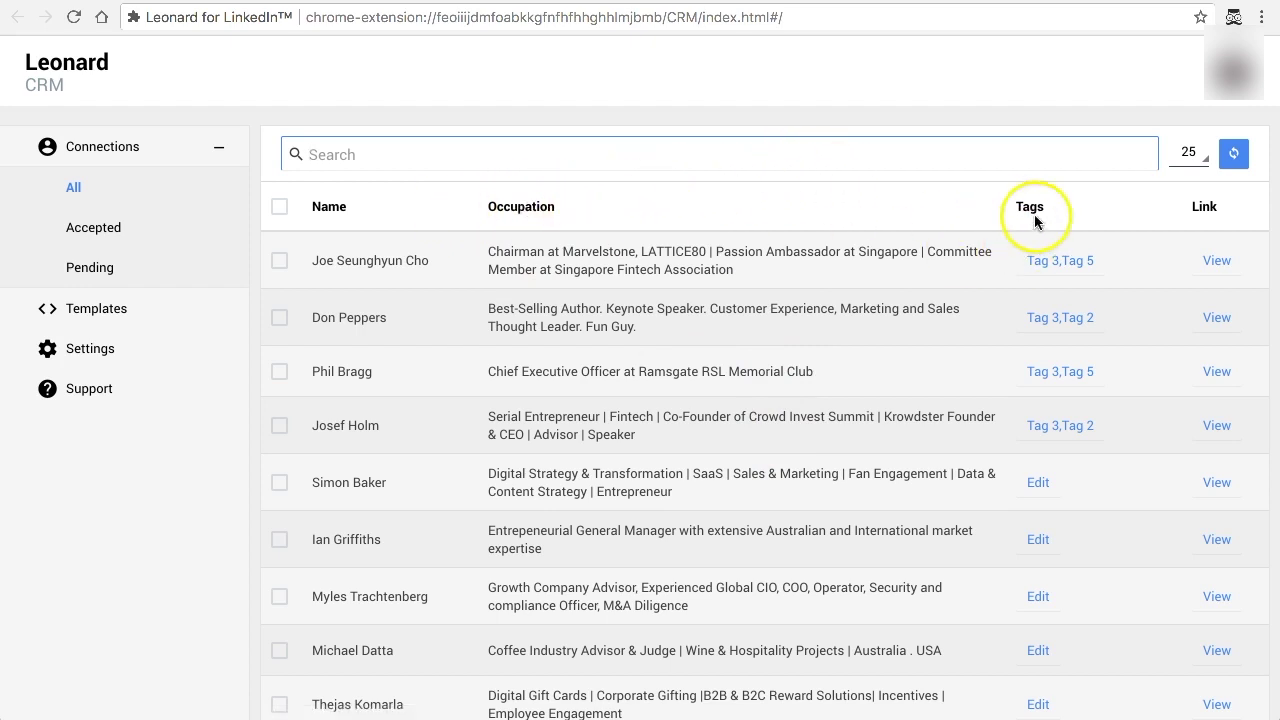
scroll(643, 217, "down", 2)
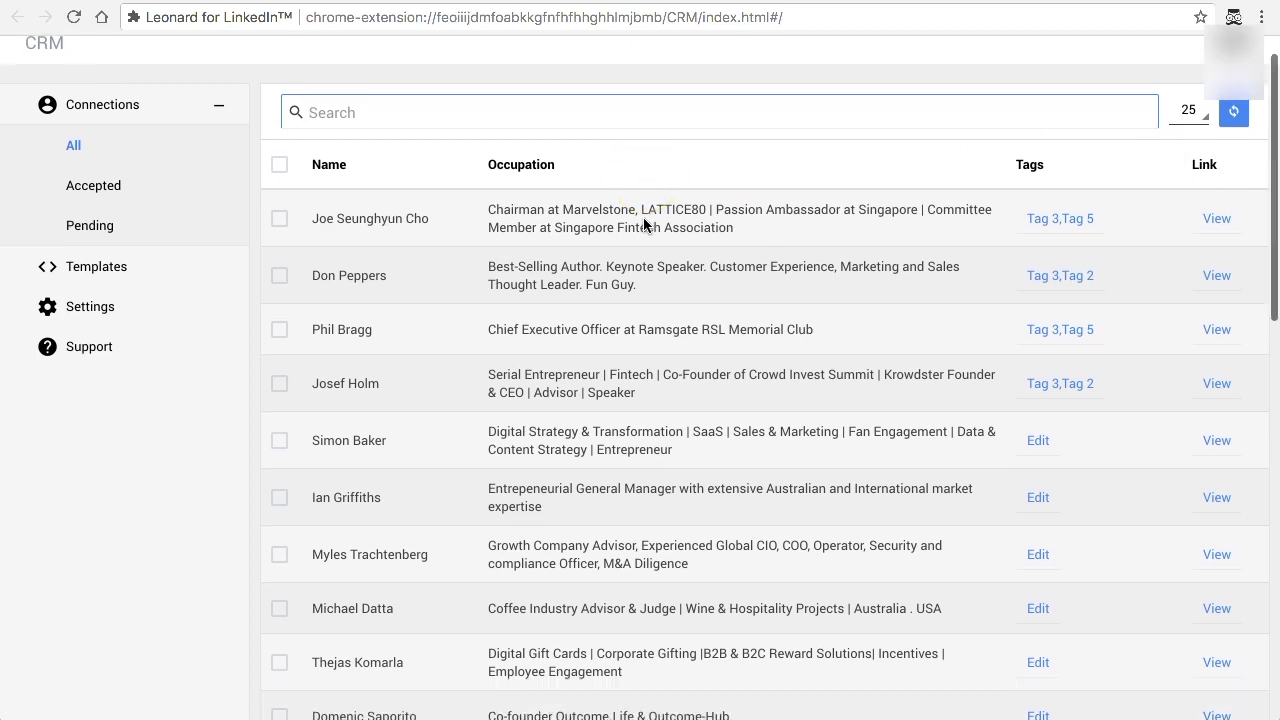
scroll(643, 217, "down", 2)
scroll(643, 217, "down", 5)
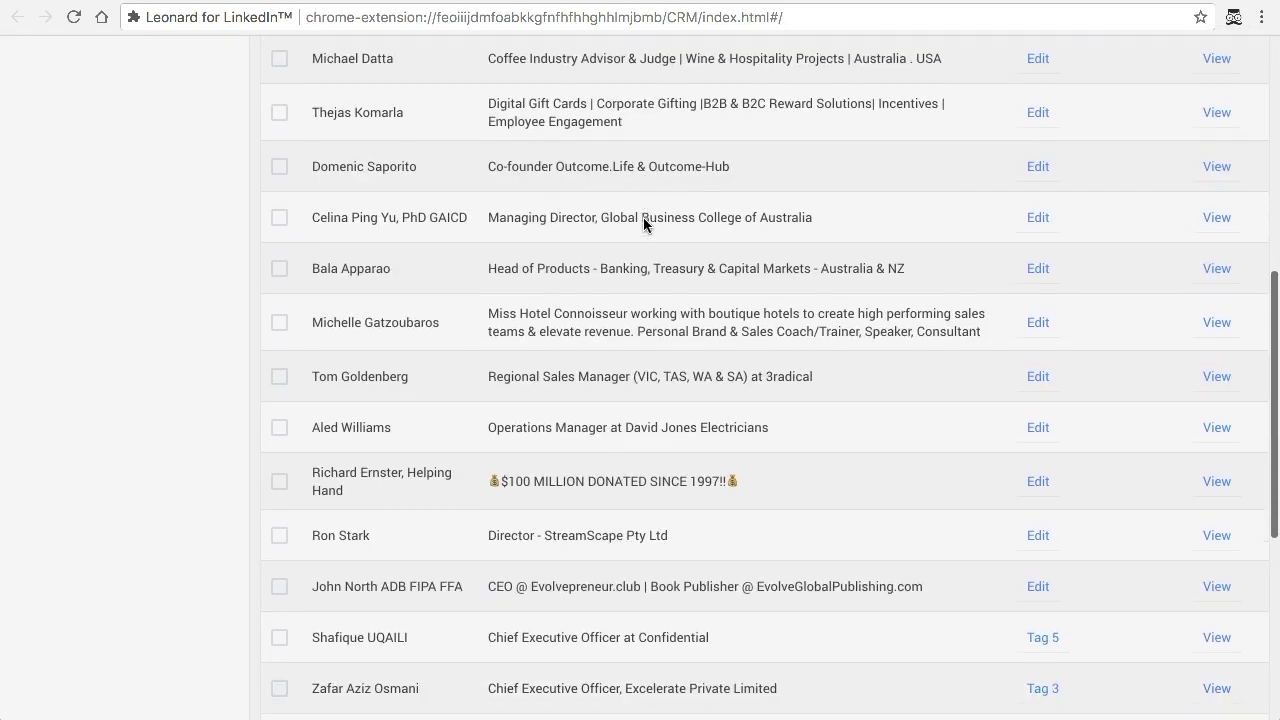
scroll(643, 217, "down", 2)
left_click(508, 563)
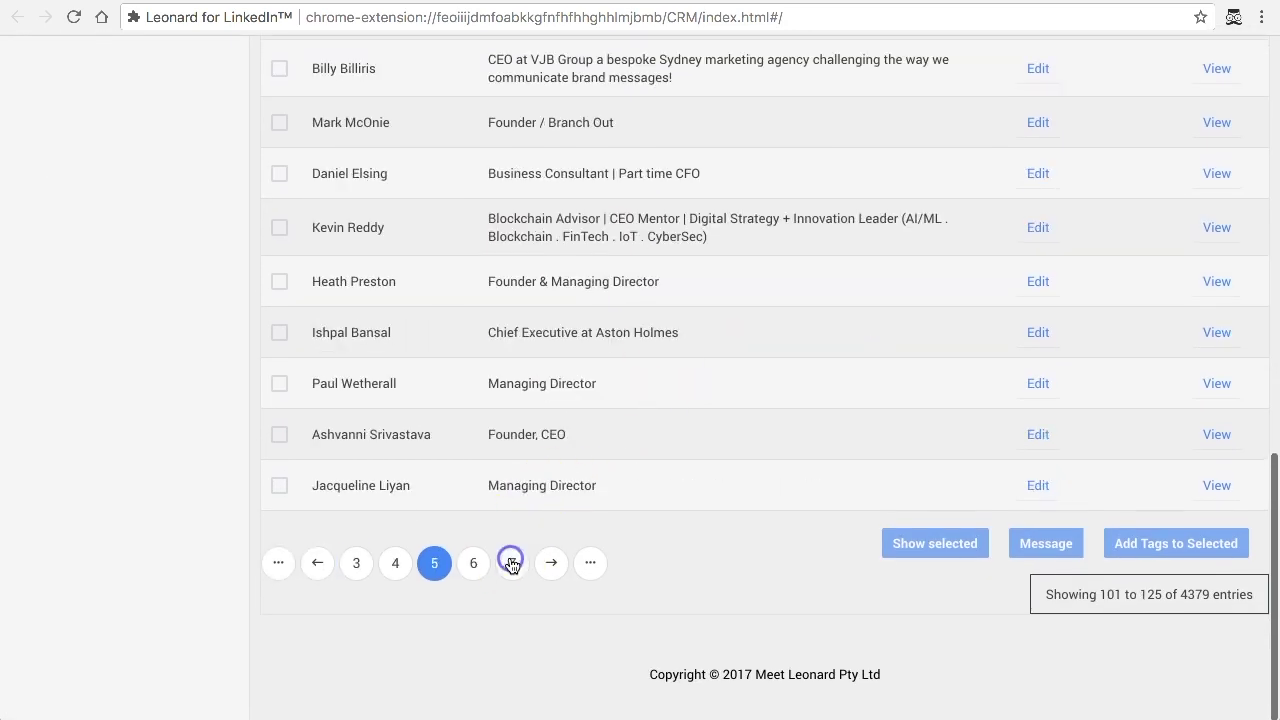
Advance to page 7, where many contacts are tagged CEO USA.
scroll(697, 483, "up", 1)
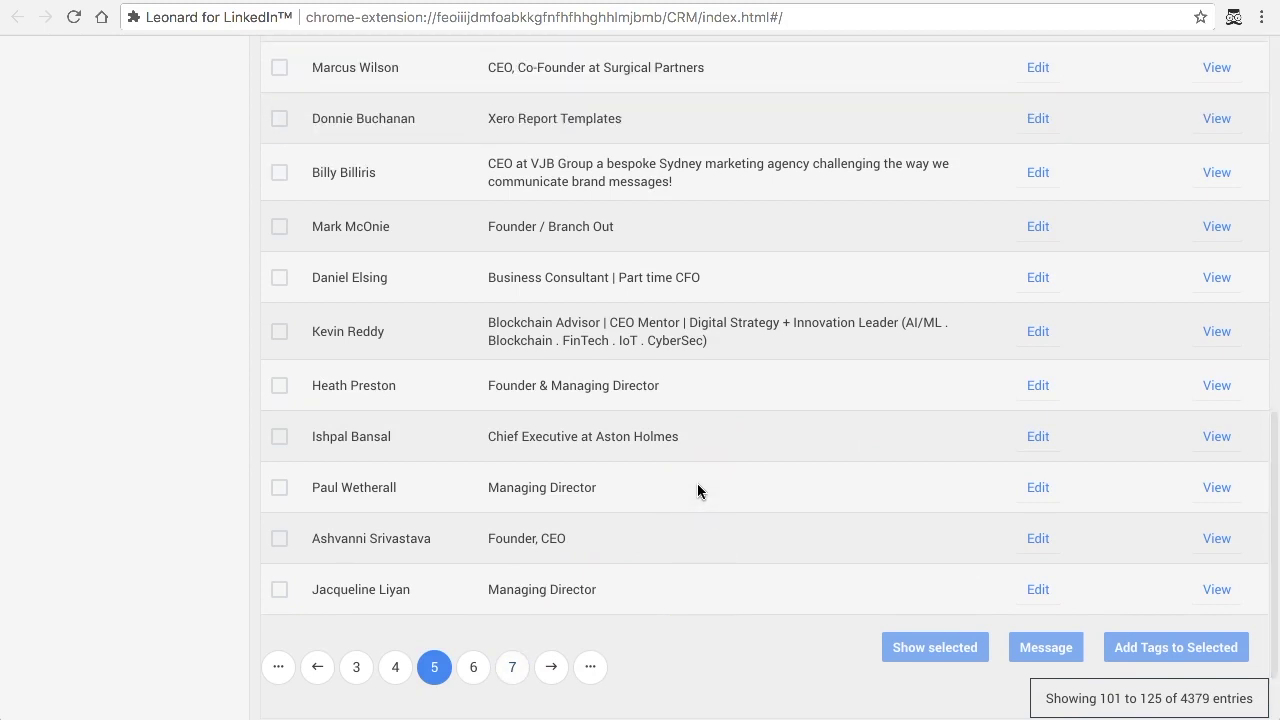
left_click(519, 671)
scroll(629, 494, "up", 3)
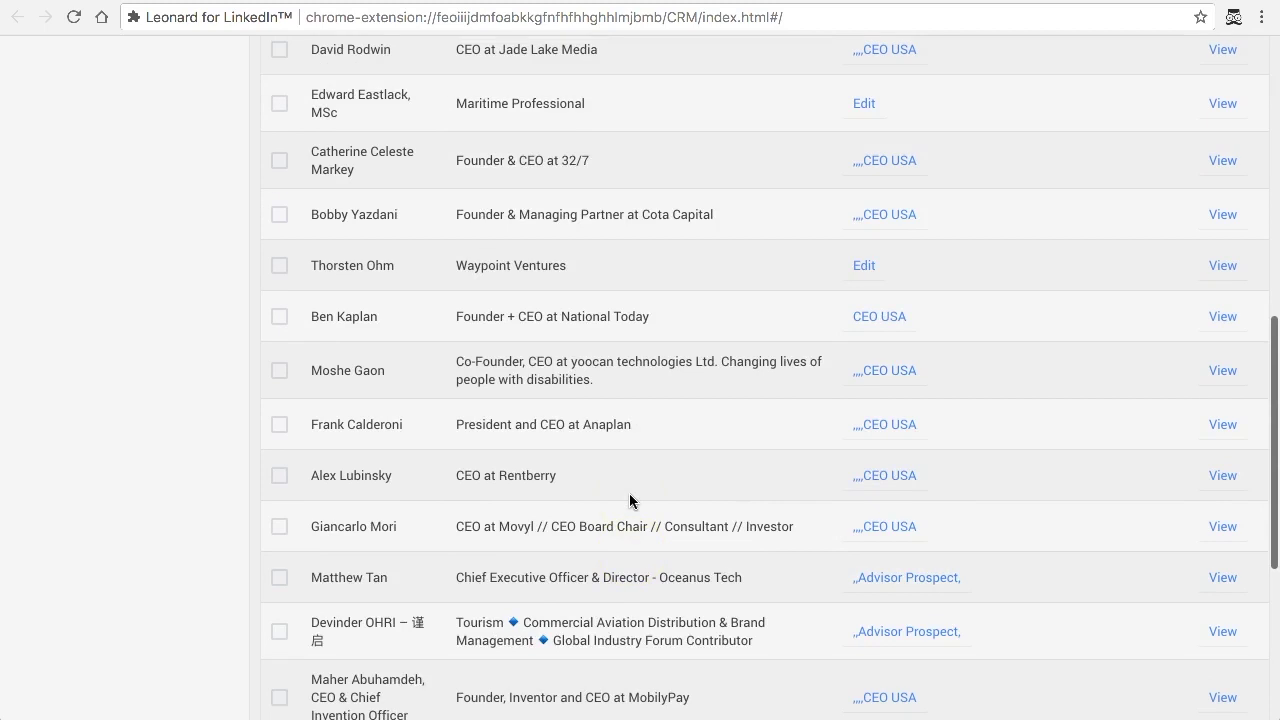
scroll(629, 493, "up", 2)
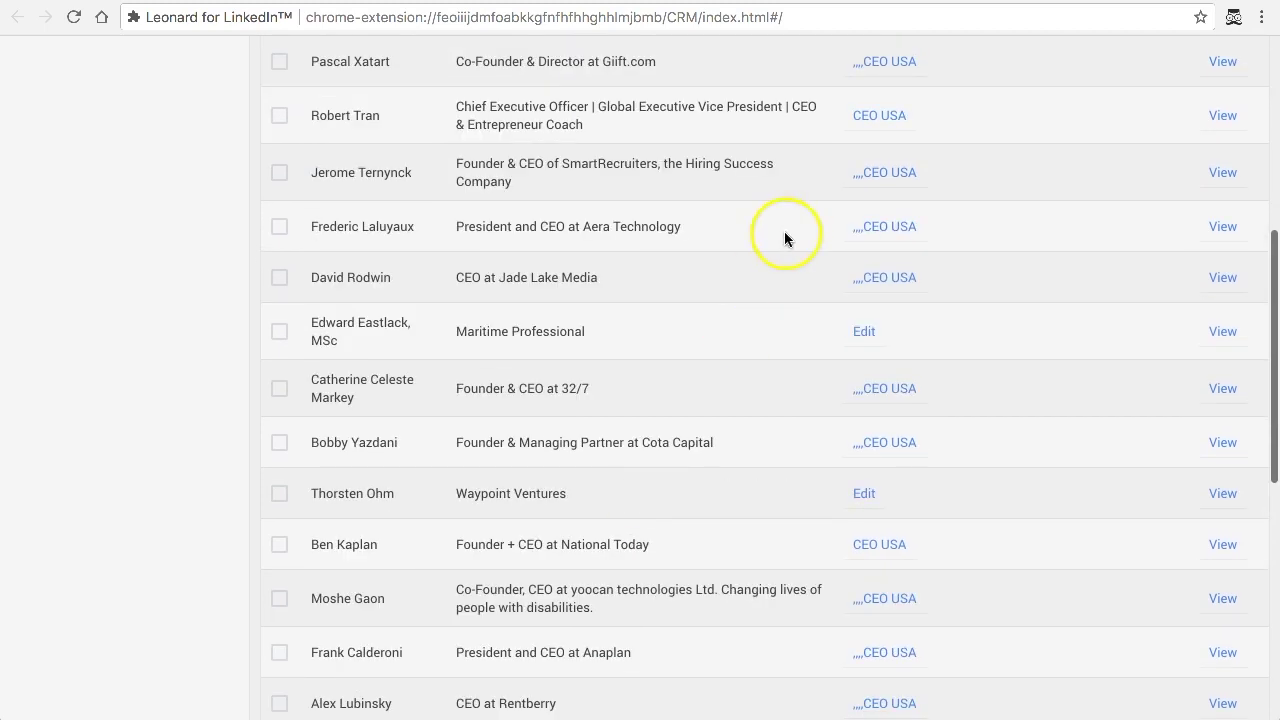
scroll(646, 462, "up", 5)
Search the connections for 'ceo usa' and scroll through the filtered results.
left_click(449, 166)
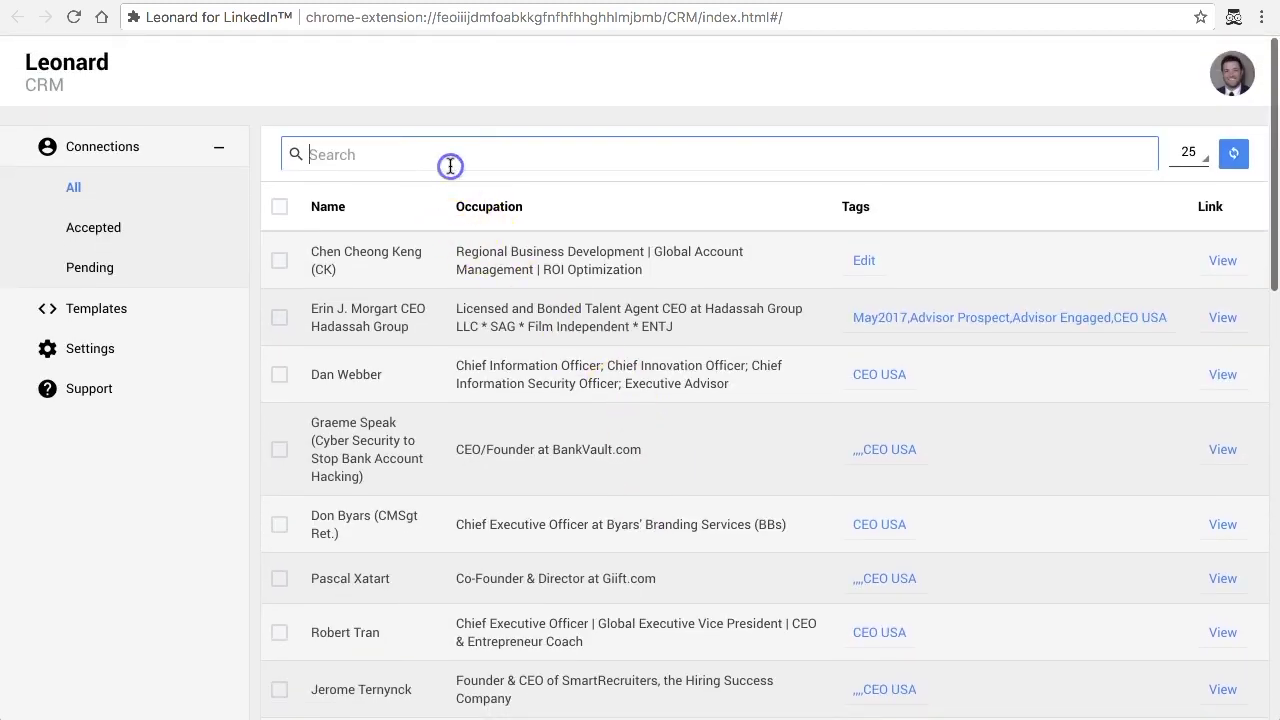
type("ceo usa")
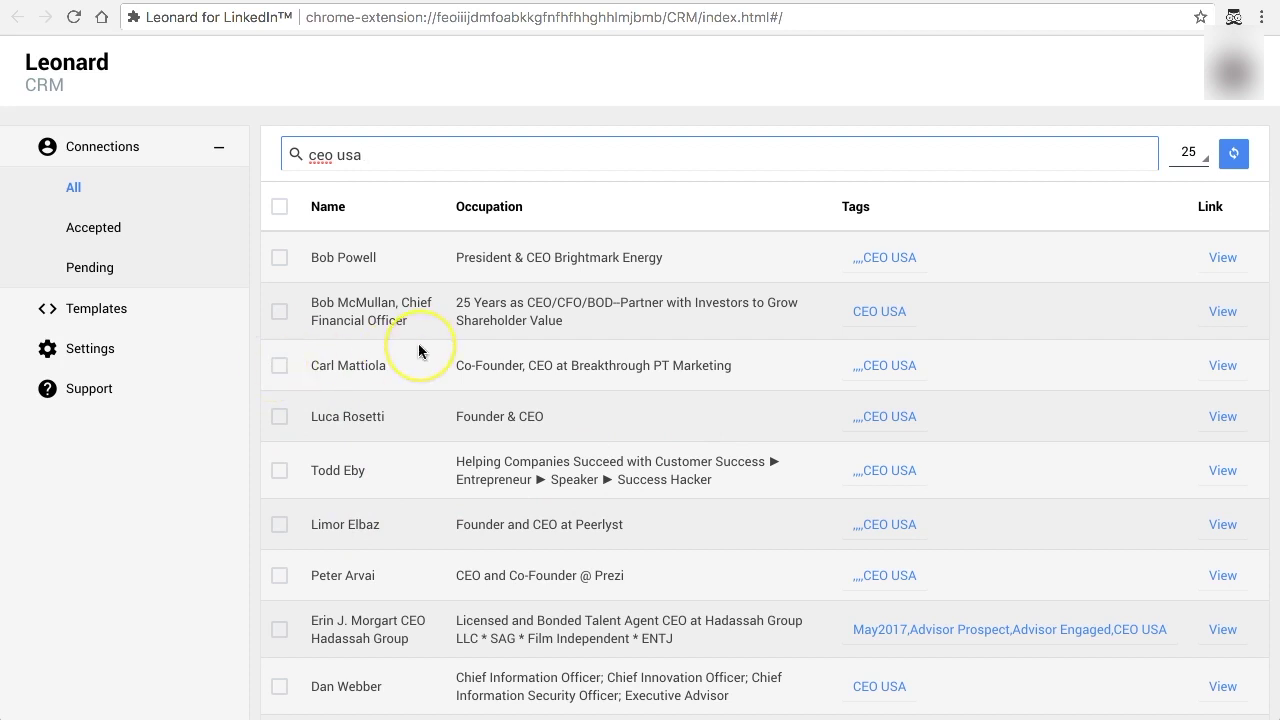
scroll(420, 350, "down", 10)
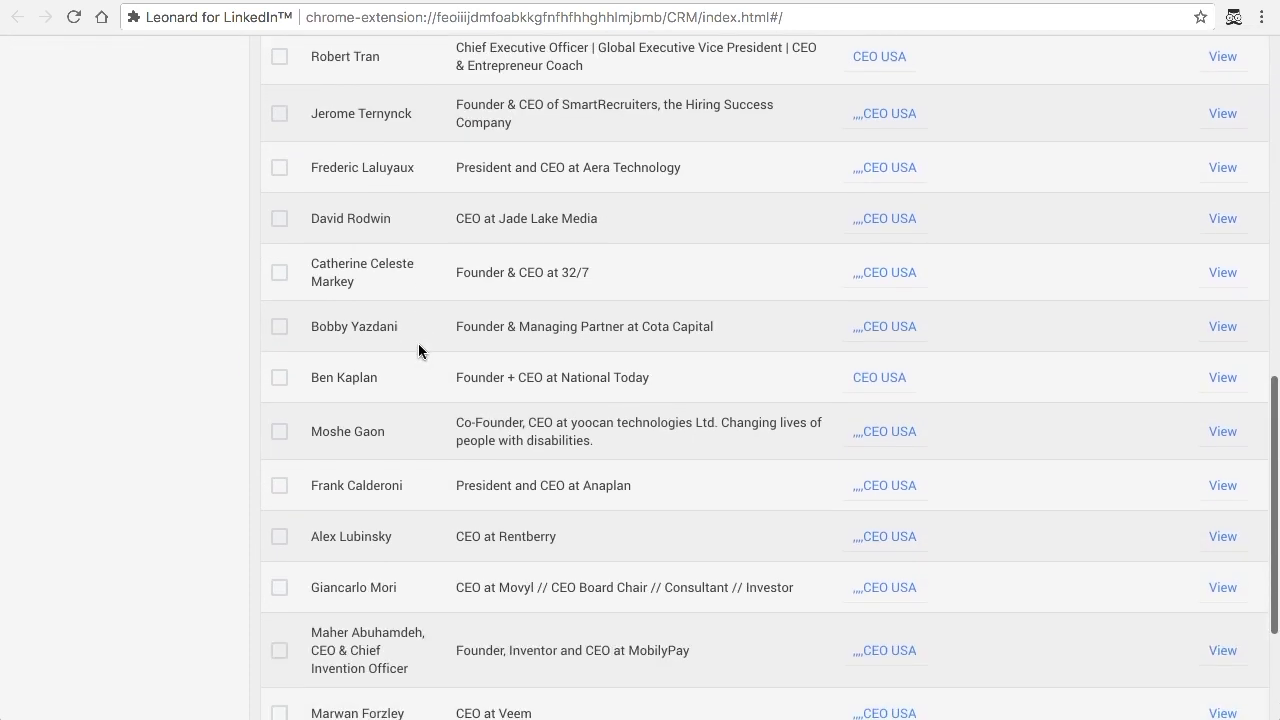
scroll(418, 349, "up", 8)
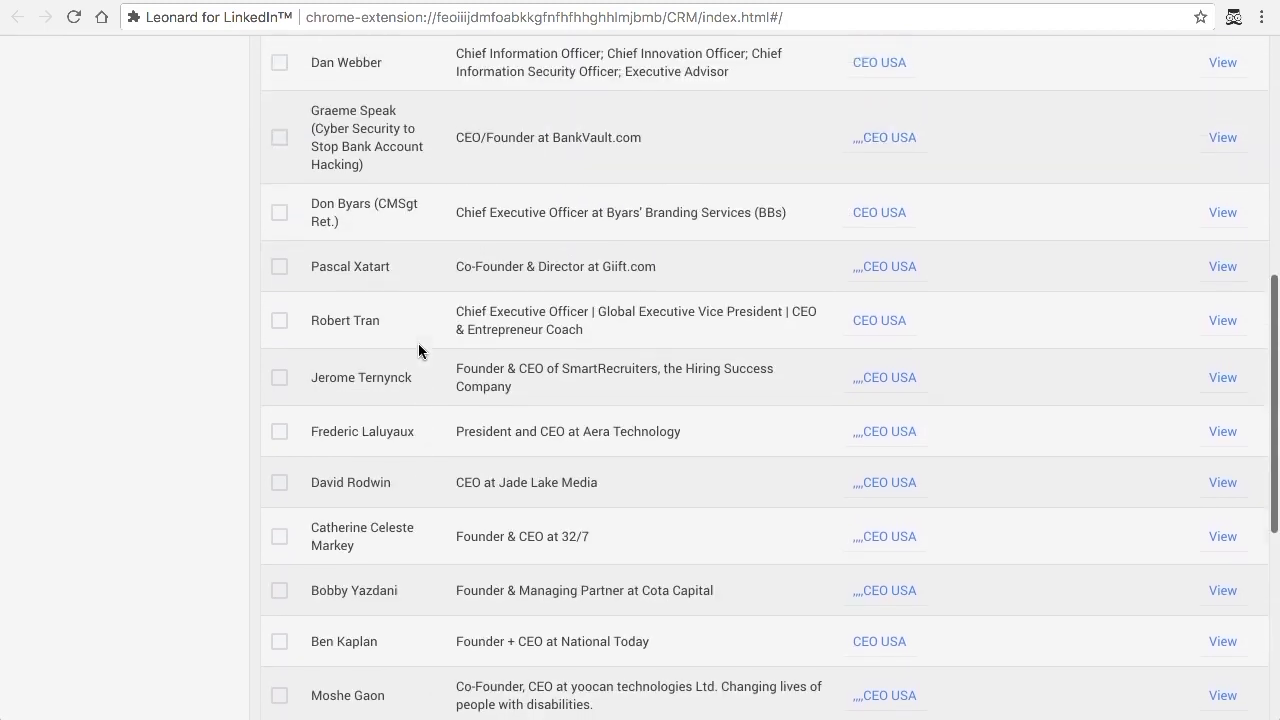
Select the Prezi, Peerlyst, Branding Services and Giift.com contacts and show only those four.
left_click(274, 218)
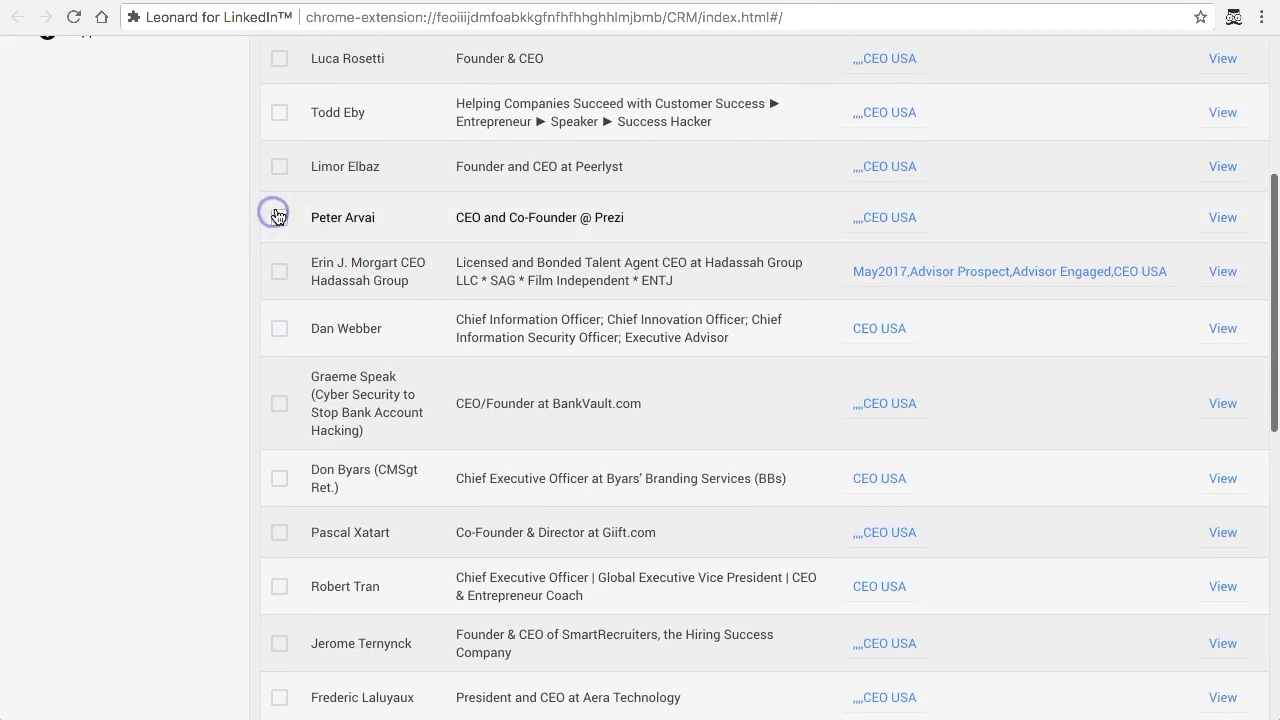
left_click(277, 165)
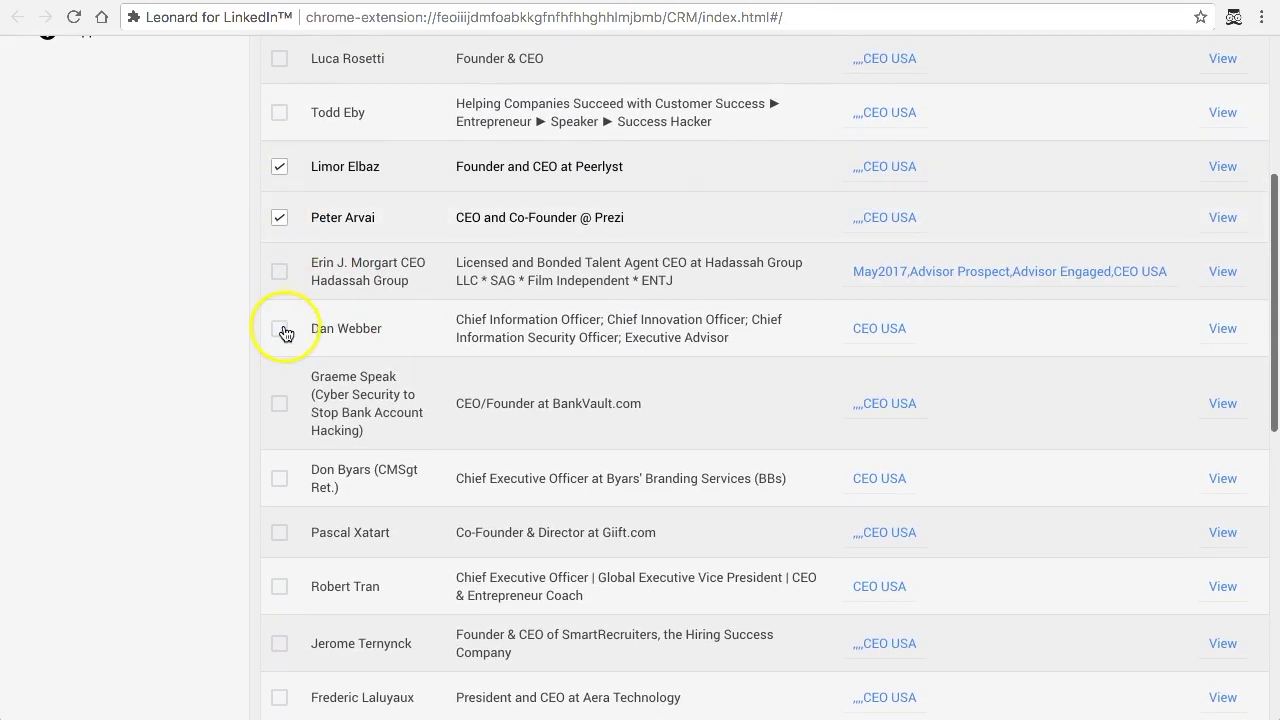
left_click(280, 478)
left_click(275, 533)
scroll(614, 531, "down", 6)
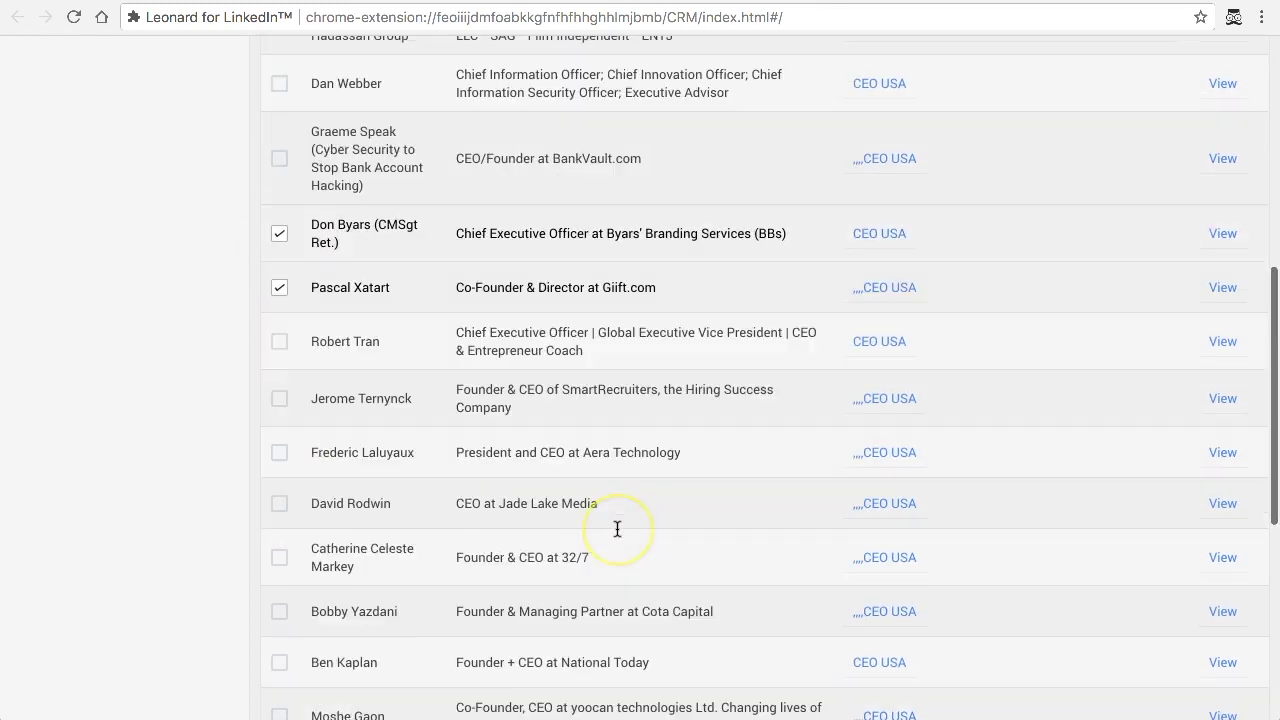
scroll(617, 528, "down", 2)
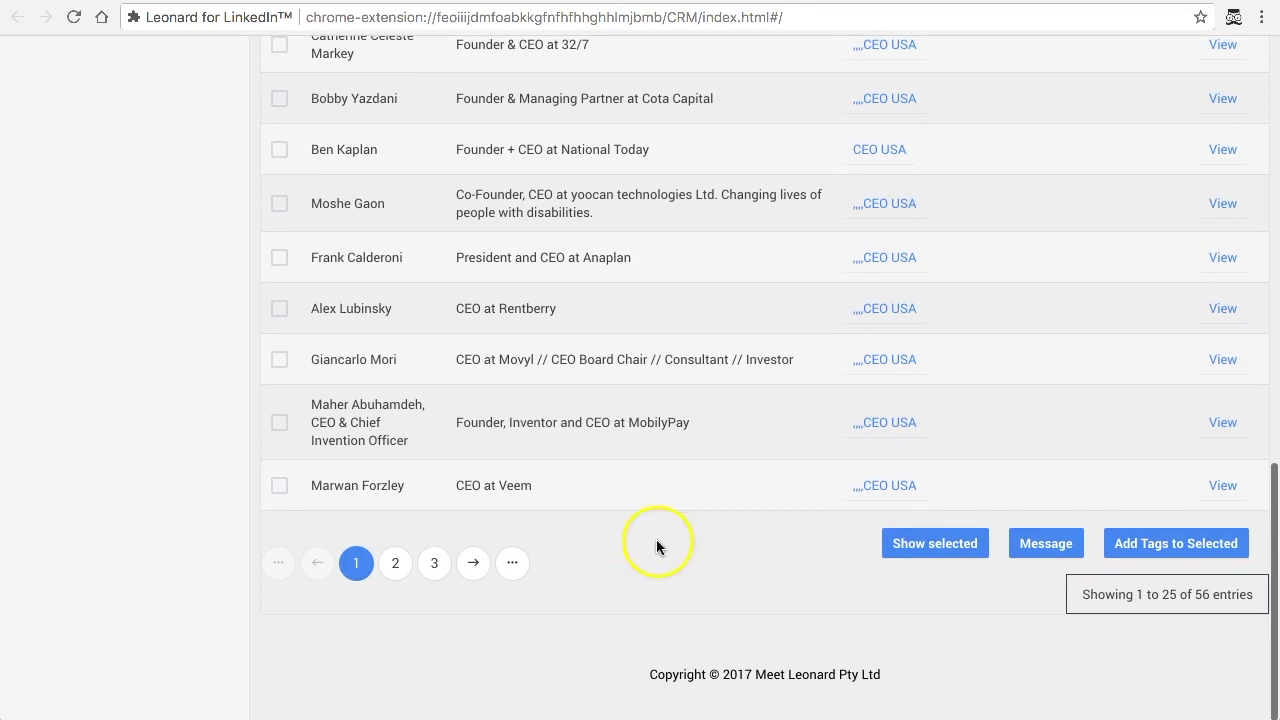
left_click(940, 545)
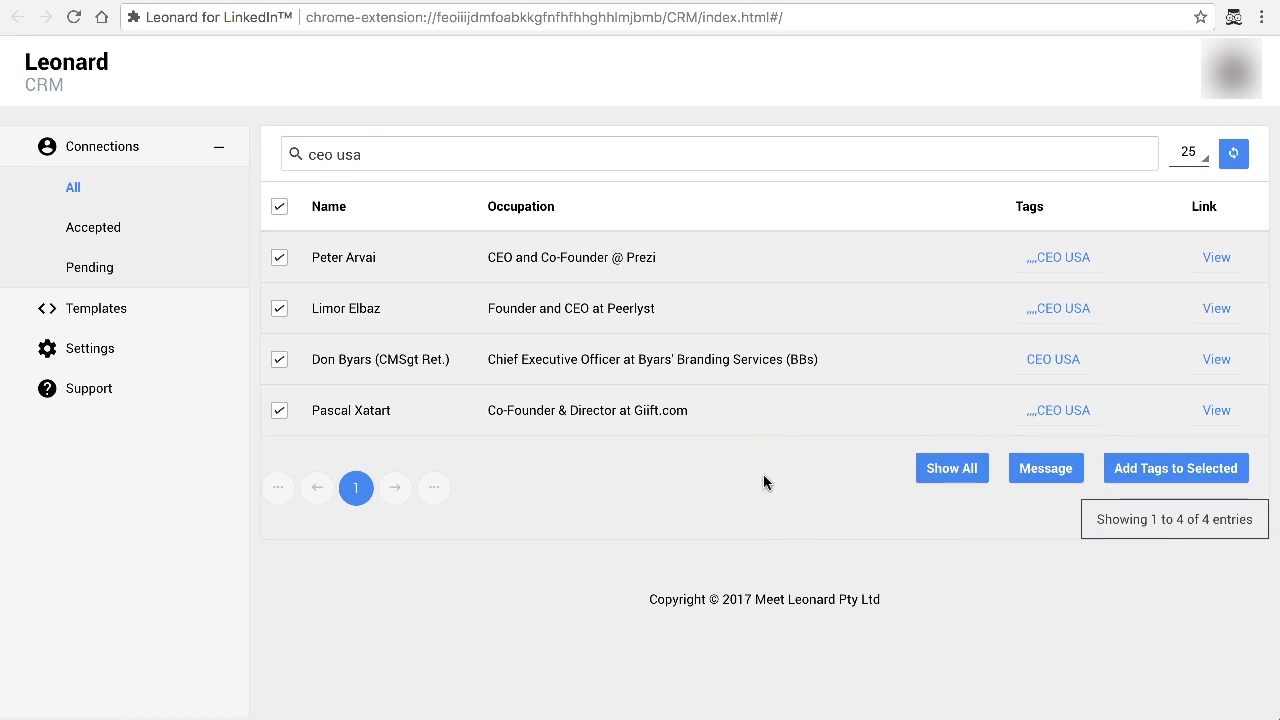
Start a bulk message whose template opens with 'Hi %firstName%,'.
left_click(1057, 468)
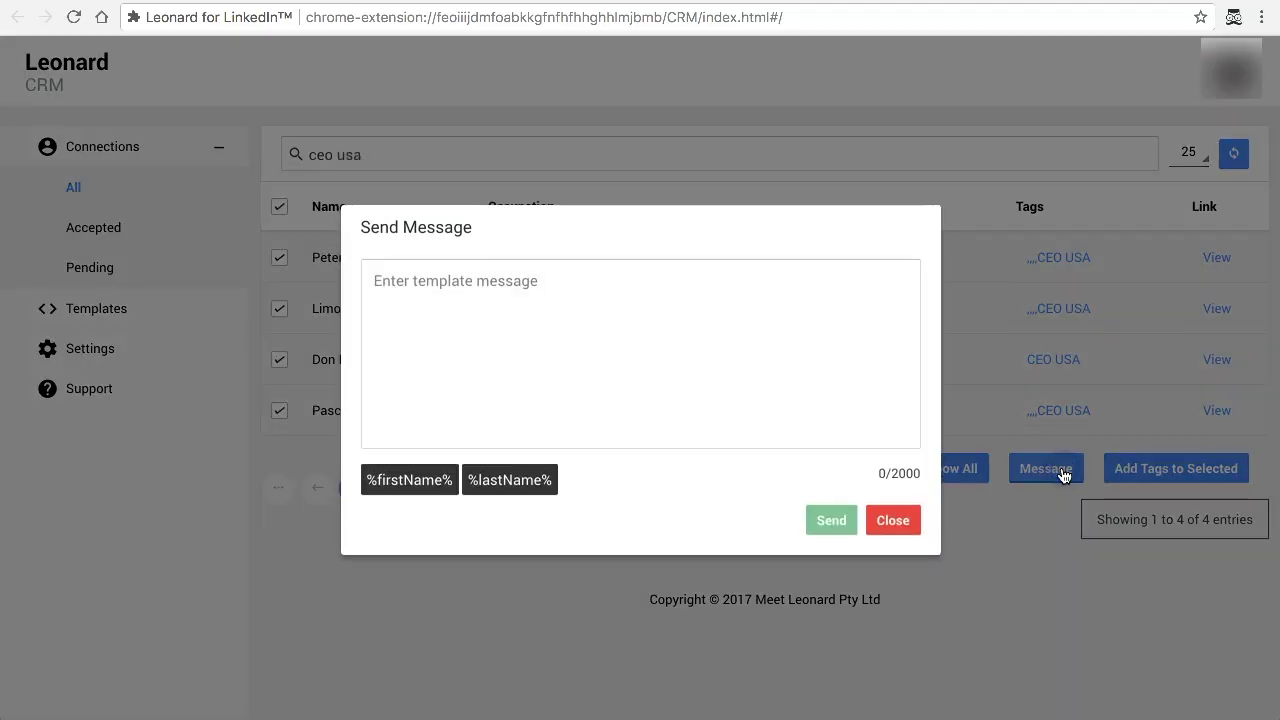
left_click(652, 360)
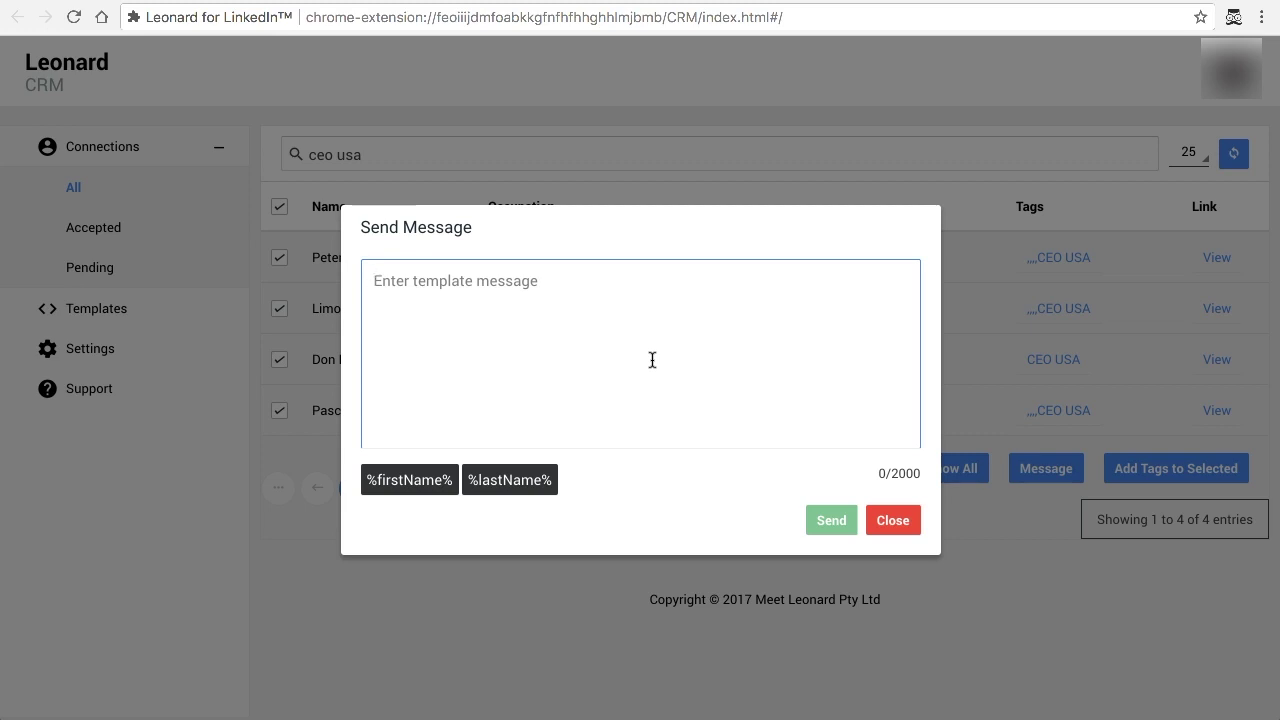
left_click(652, 360)
type("Hi")
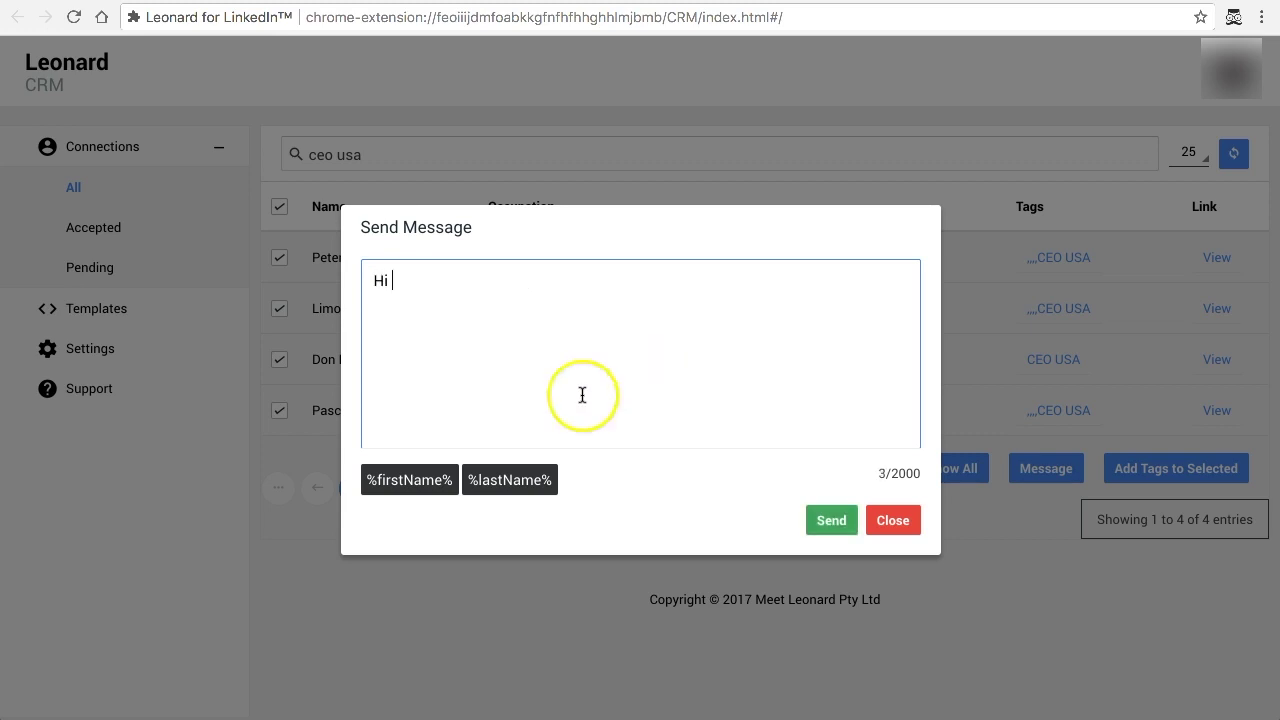
left_click(416, 490)
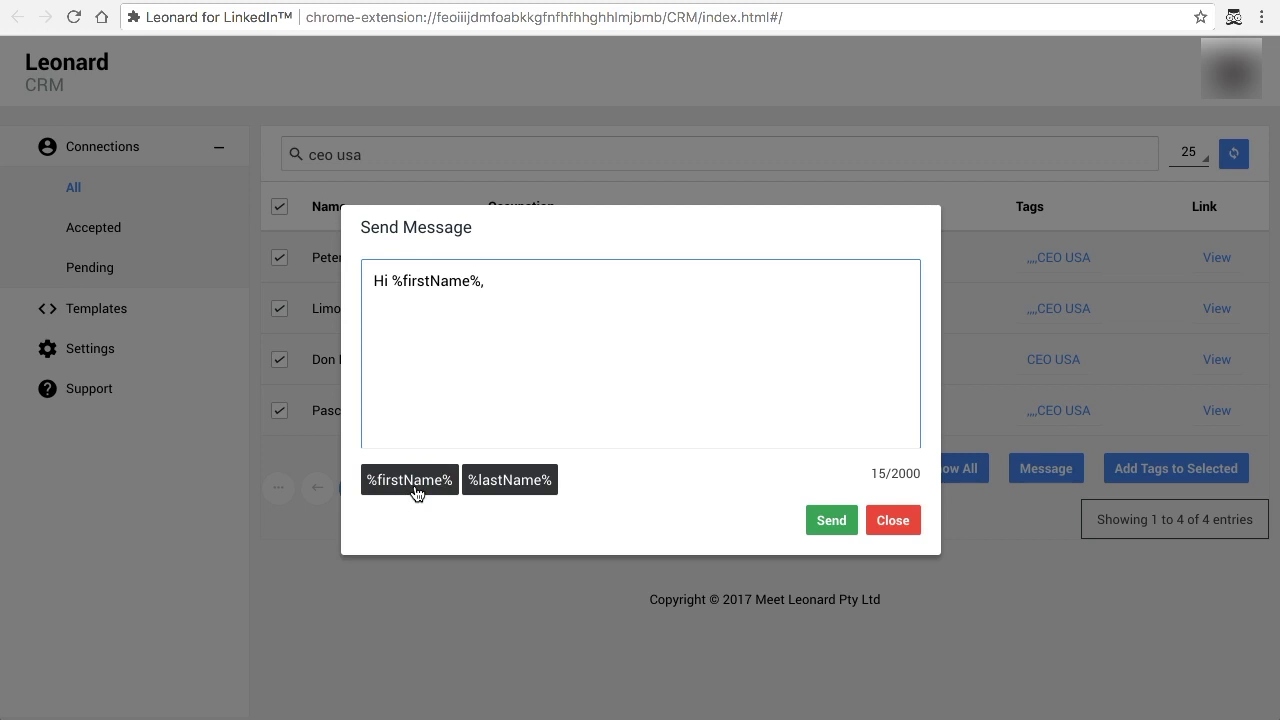
type(",")
key("Return")
key("Return")
Write the US-trip quick-coffee body, 'Look forward to your reply.', and a 'Regards,' sign-off with the sender's name.
type("I'm heading to the US")
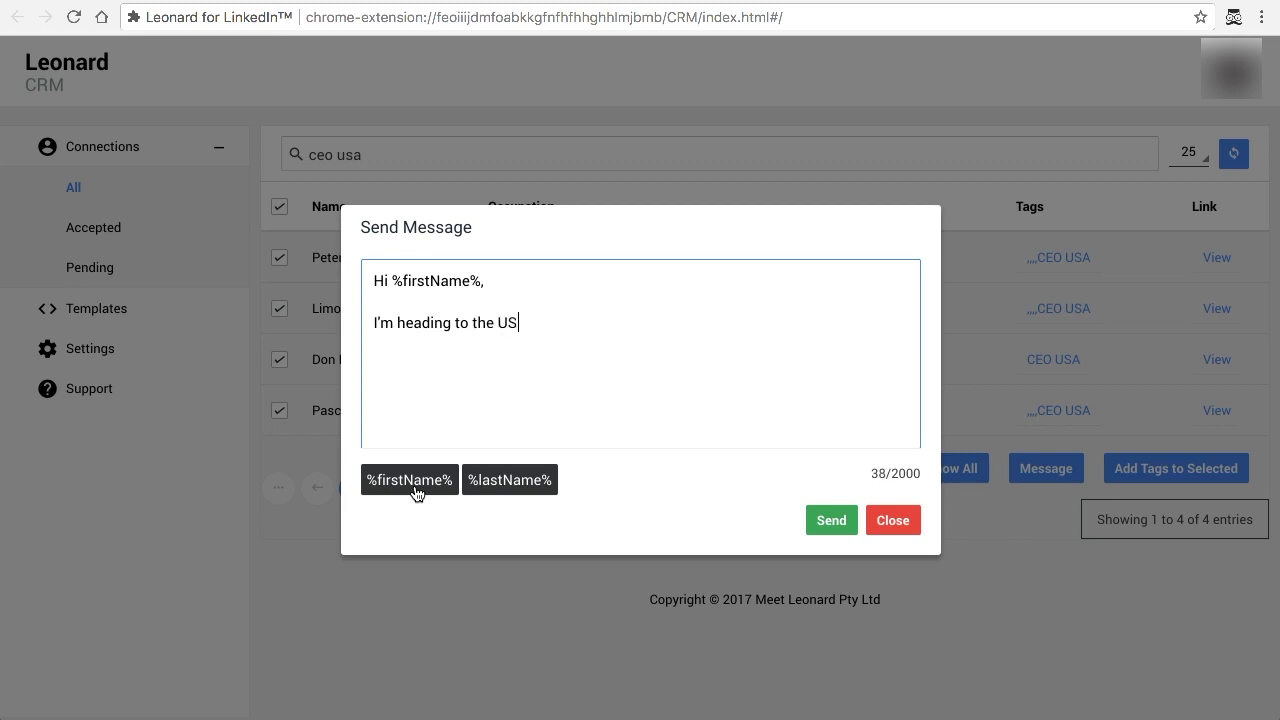
type(" next month")
type(", an")
type("and wante")
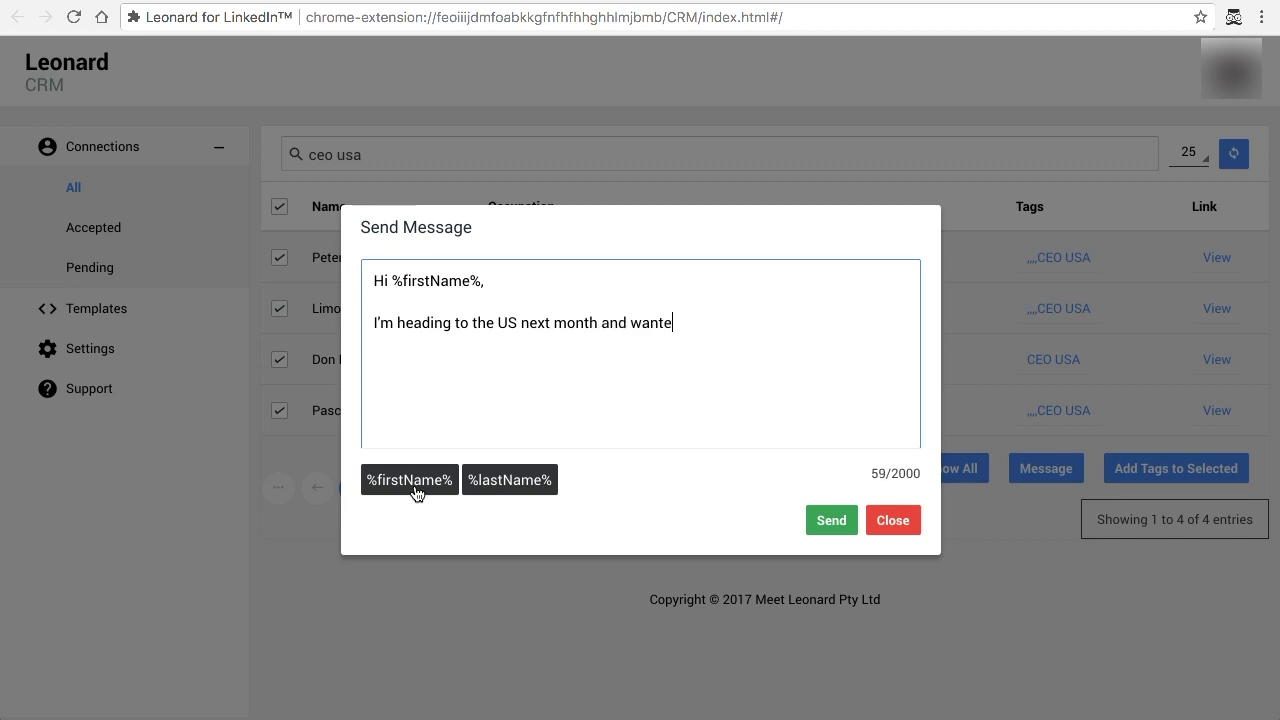
type("d to reach out and se")
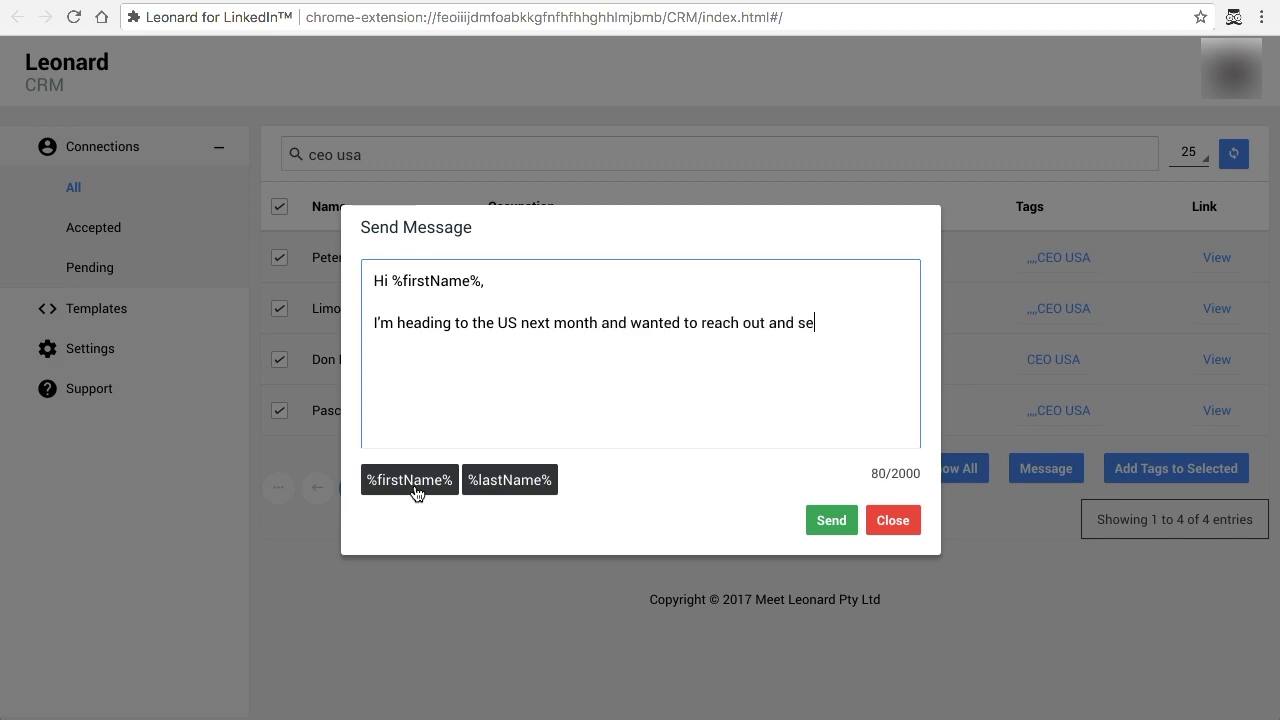
type("e if you would b")
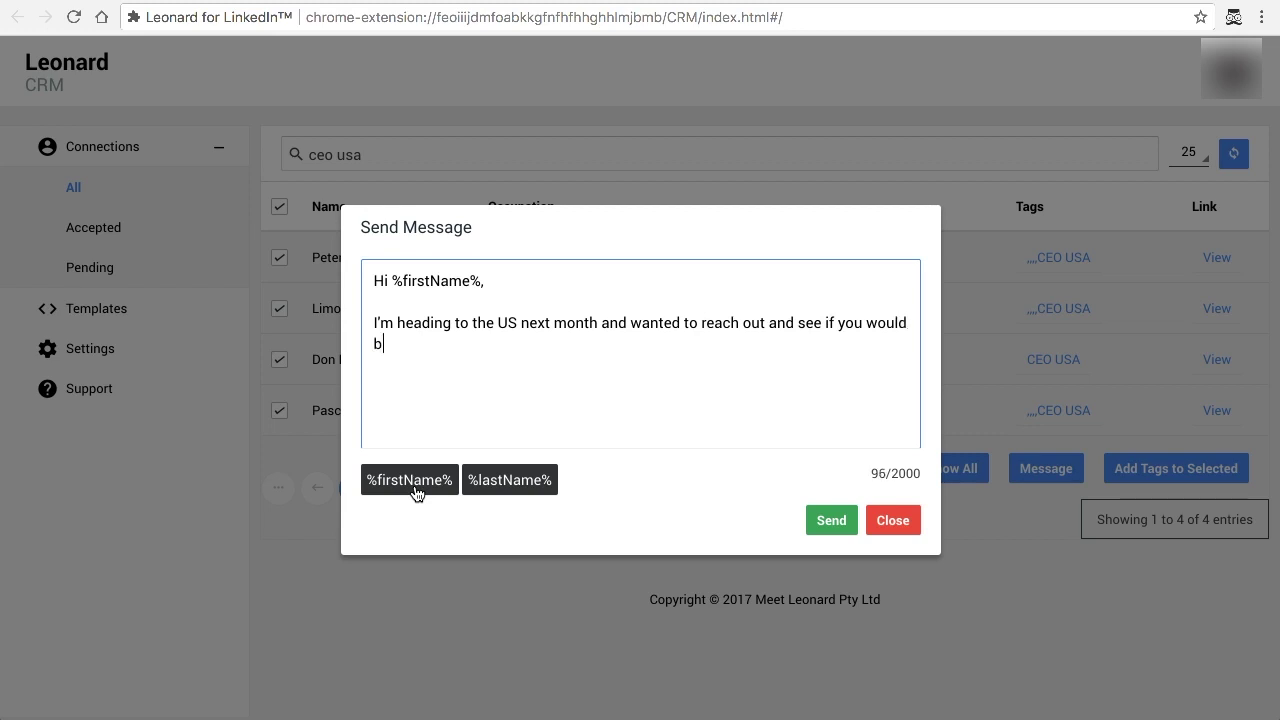
type("e open for catching up for a c")
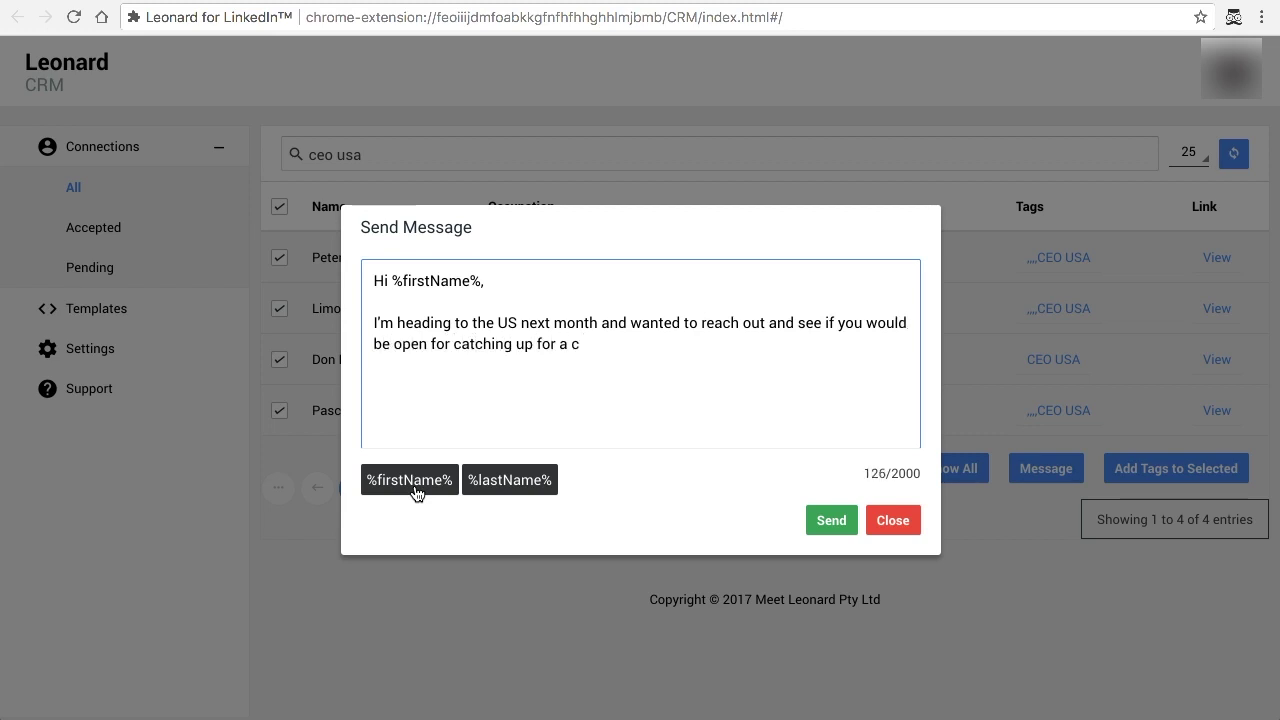
key("BackSpace")
type("quick coffee.")
key("Return")
key("Return")
type("Look forward t")
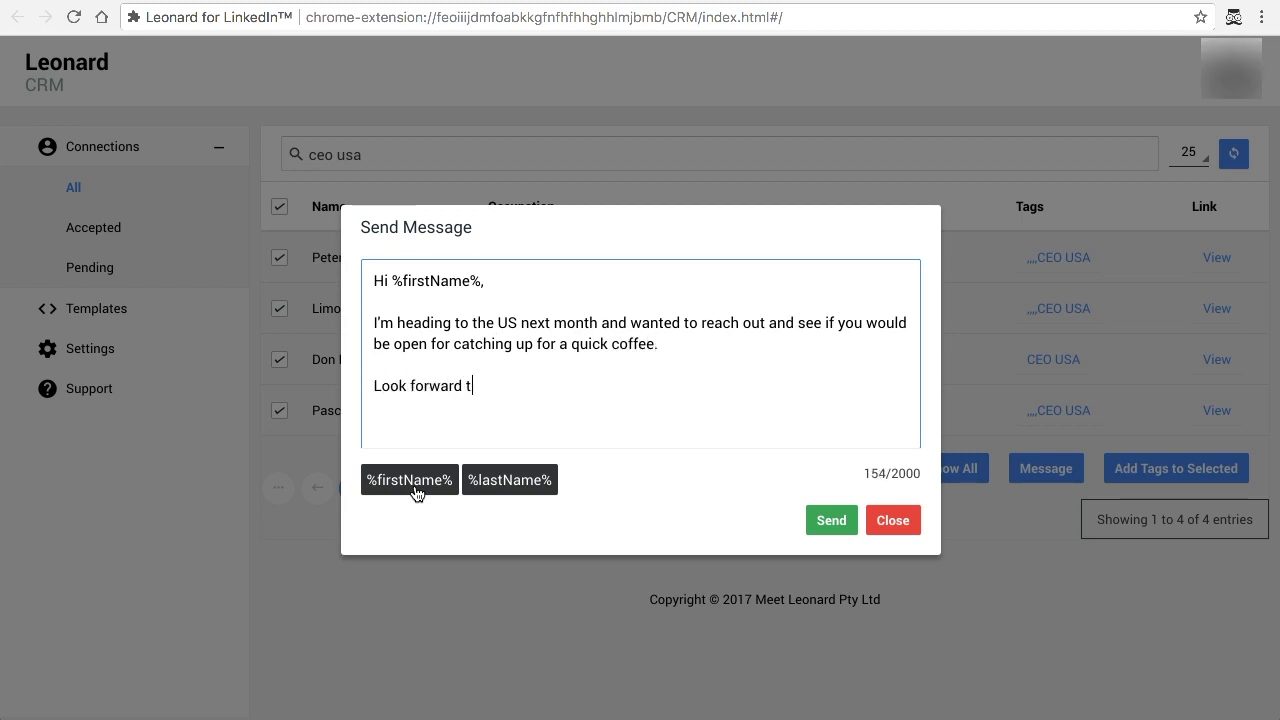
type("o your reply.")
key("Return")
key("Return")
type("REgar")
key("BackSpace")
key("BackSpace")
key("BackSpace")
key("BackSpace")
type("egar")
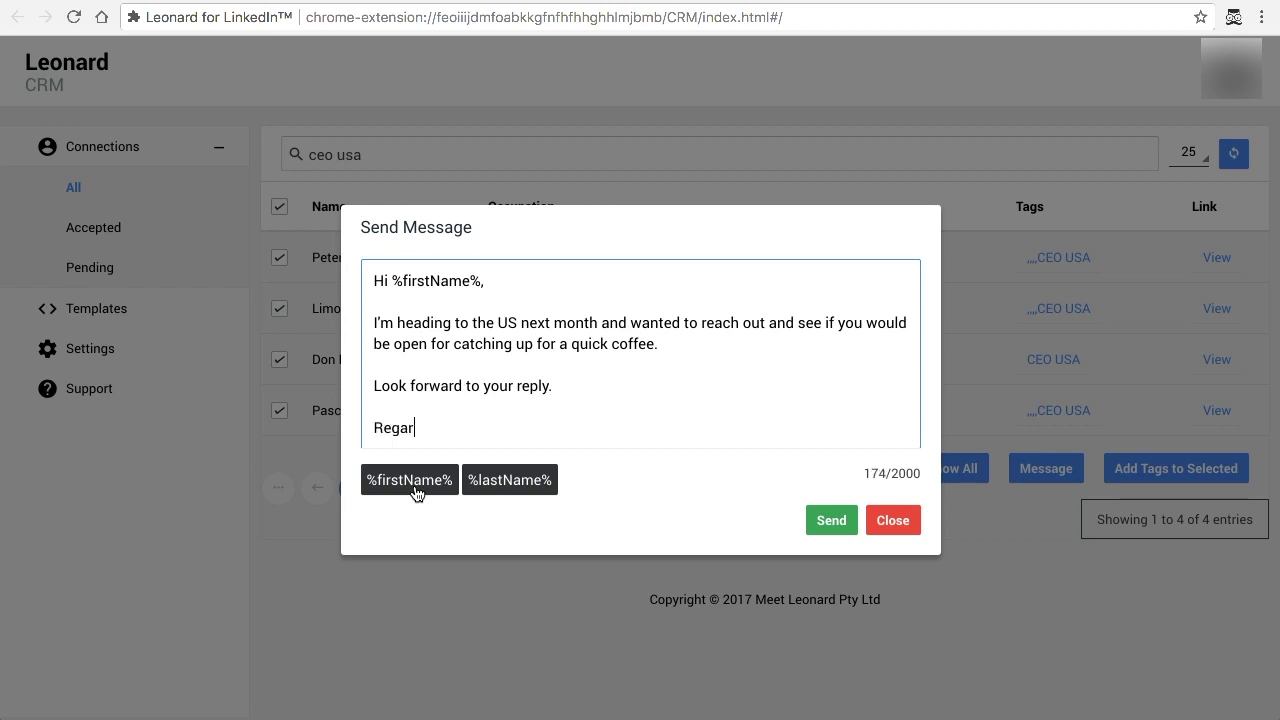
type("ds,")
key("Return")
type("Martin")
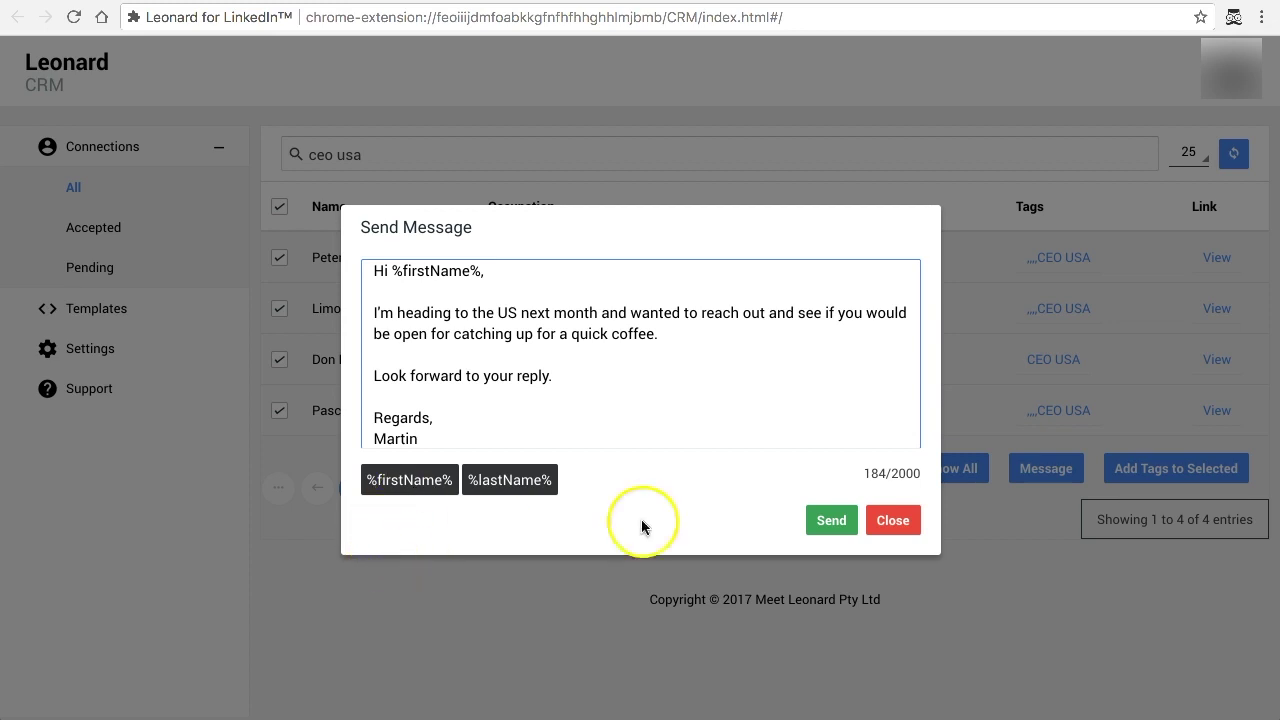
Send the message to all four contacts and dismiss the 'Message status: Sent' notice.
left_click(829, 520)
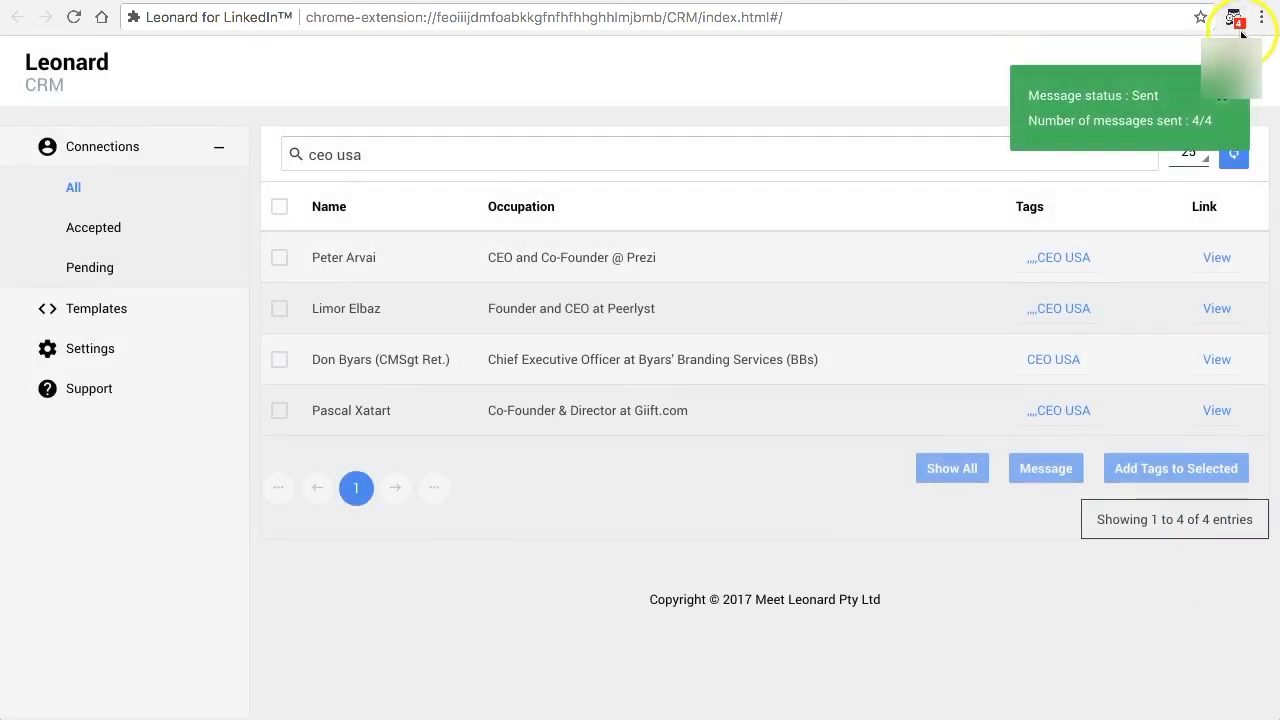
left_click(1224, 101)
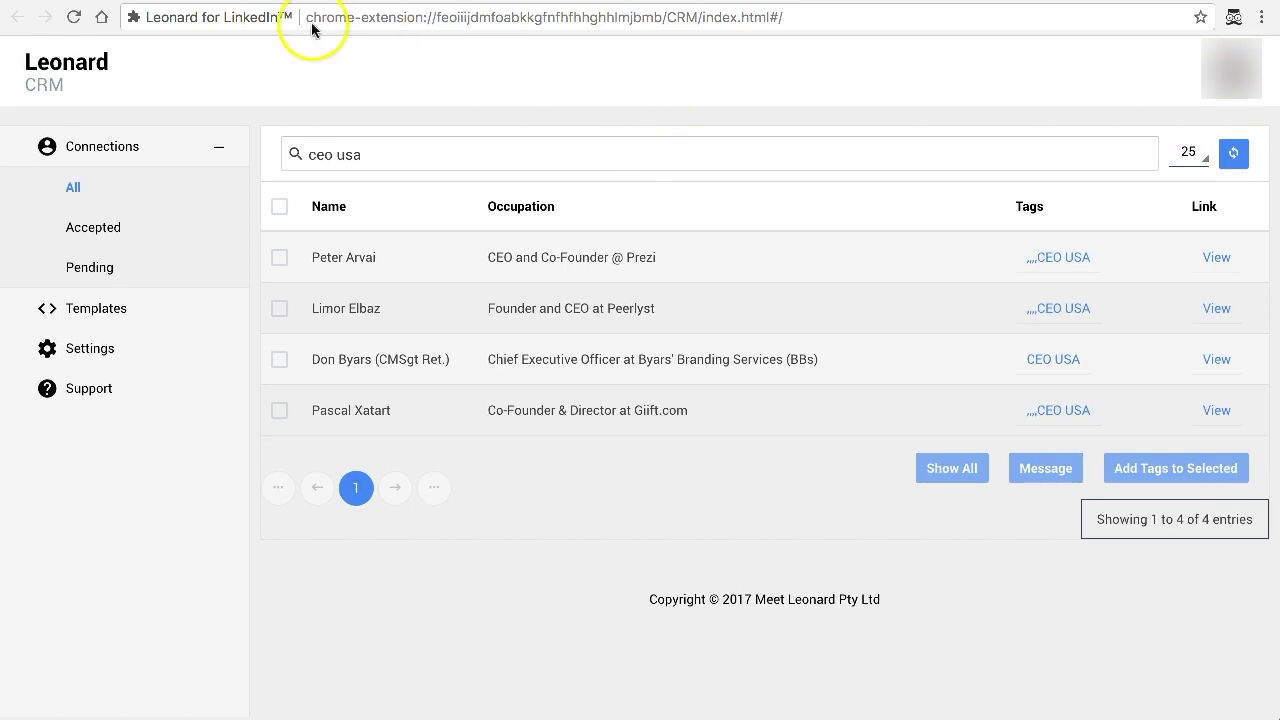
In LinkedIn Messaging, check the Giift.com, Branding Services, Peerlyst and Prezi conversations for the message.
key("ctrl+Tab")
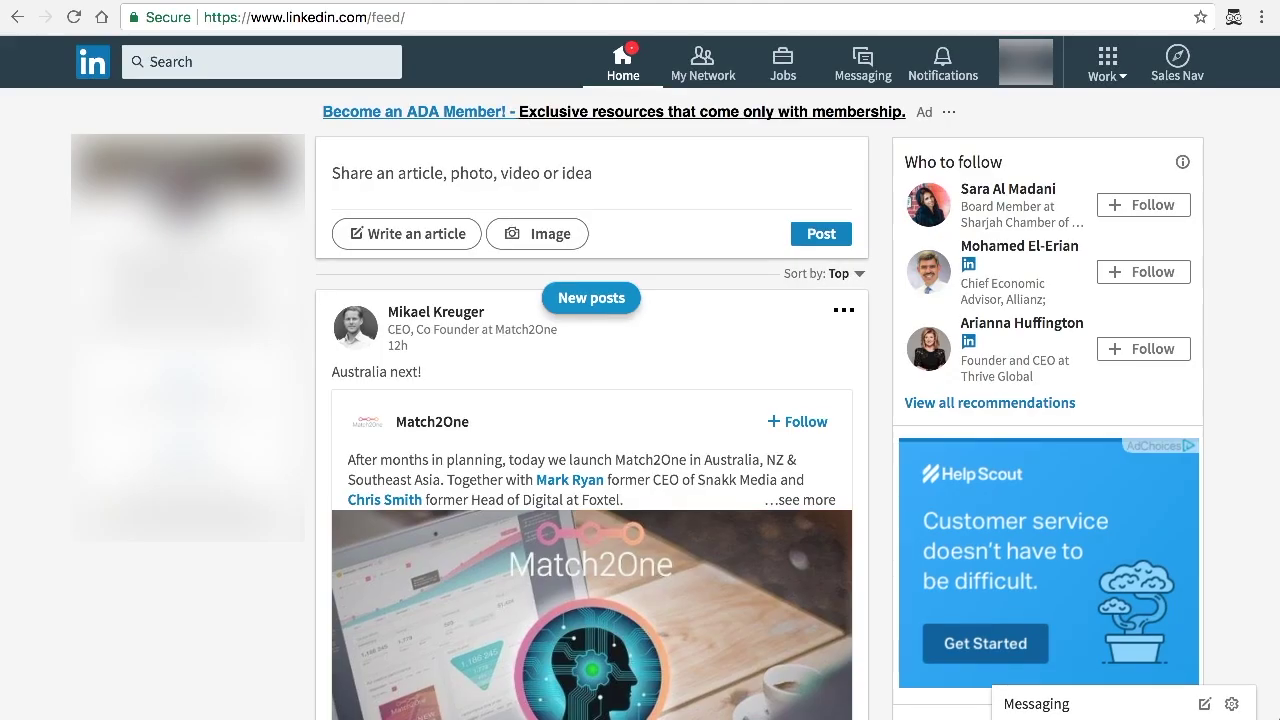
left_click(855, 62)
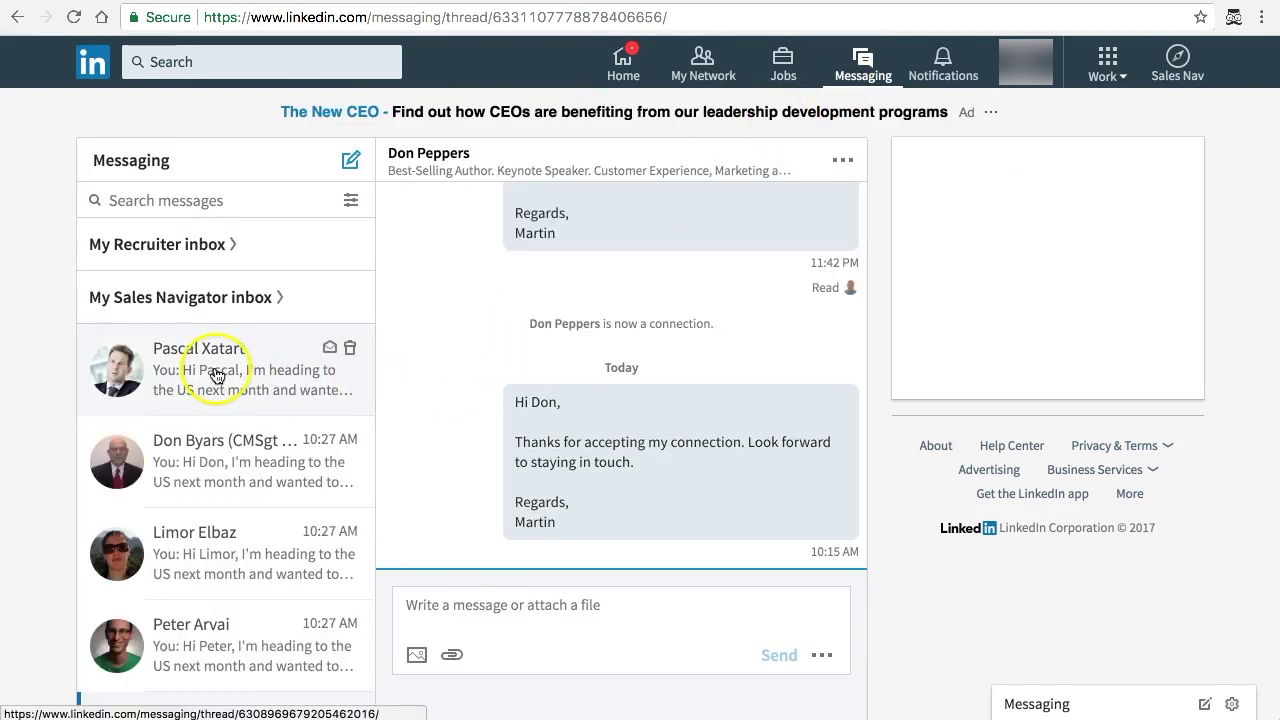
left_click(207, 368)
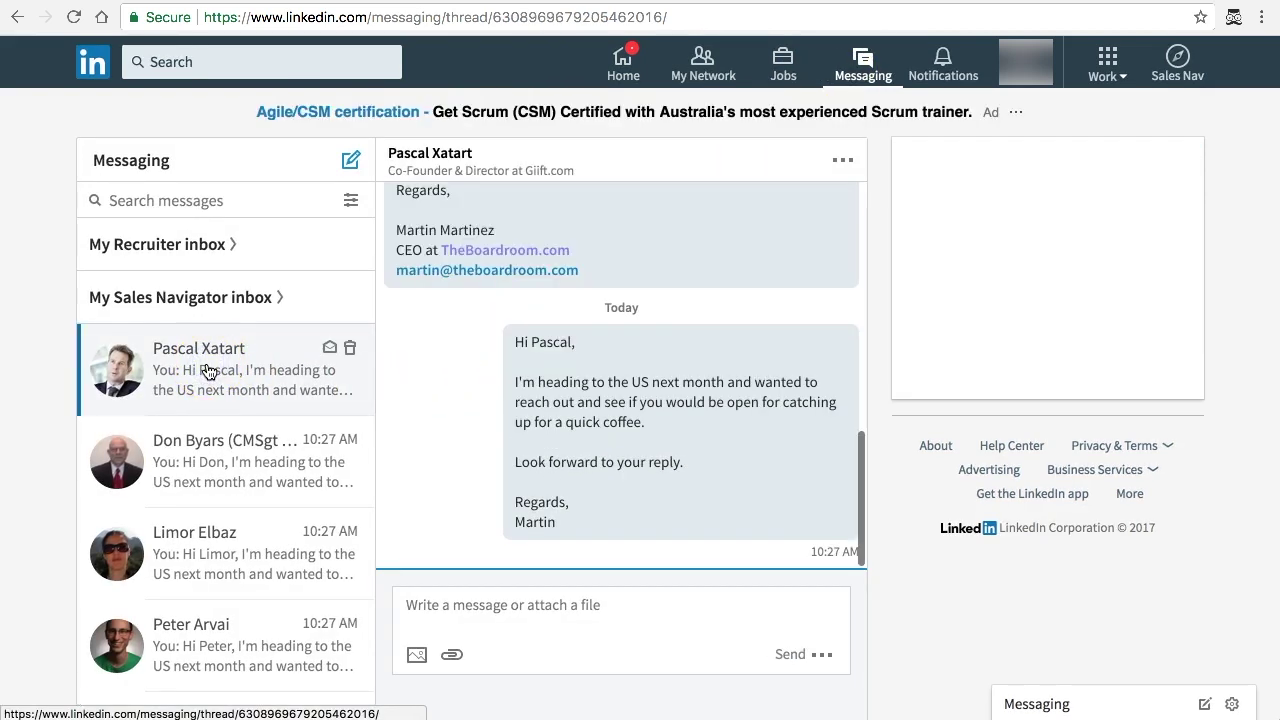
scroll(529, 371, "up", 2)
scroll(526, 375, "down", 2)
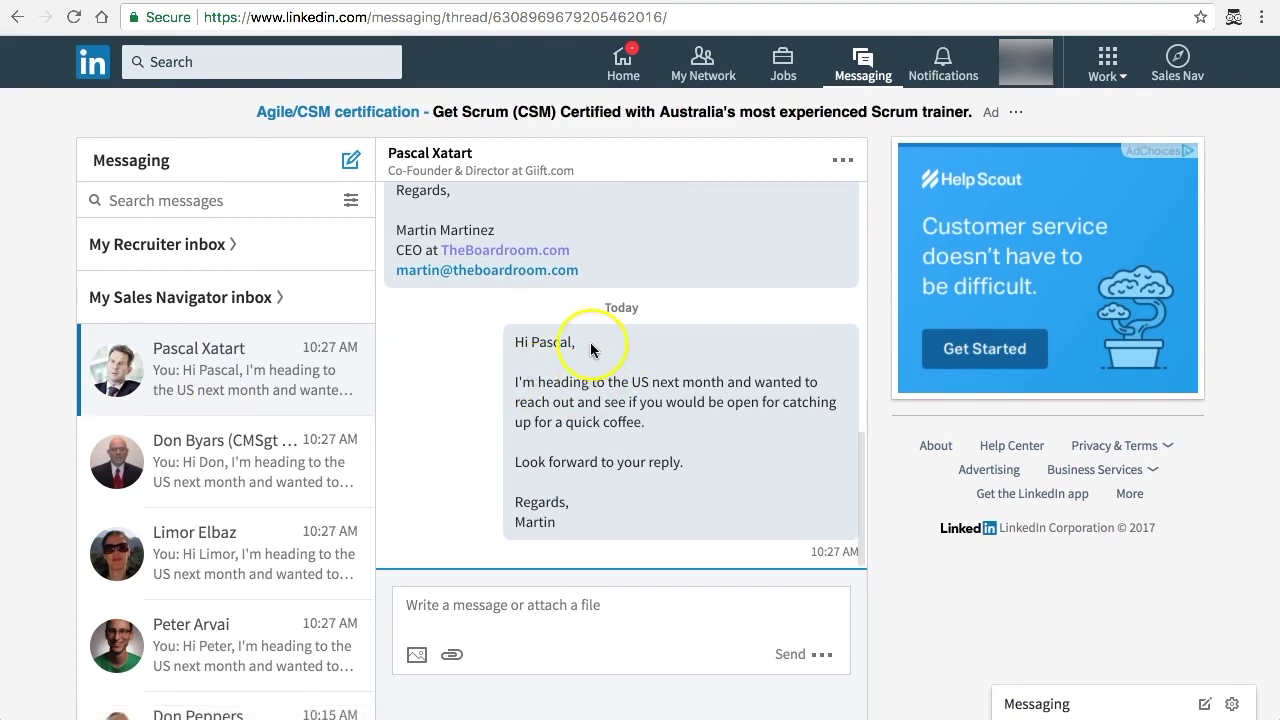
left_click(262, 490)
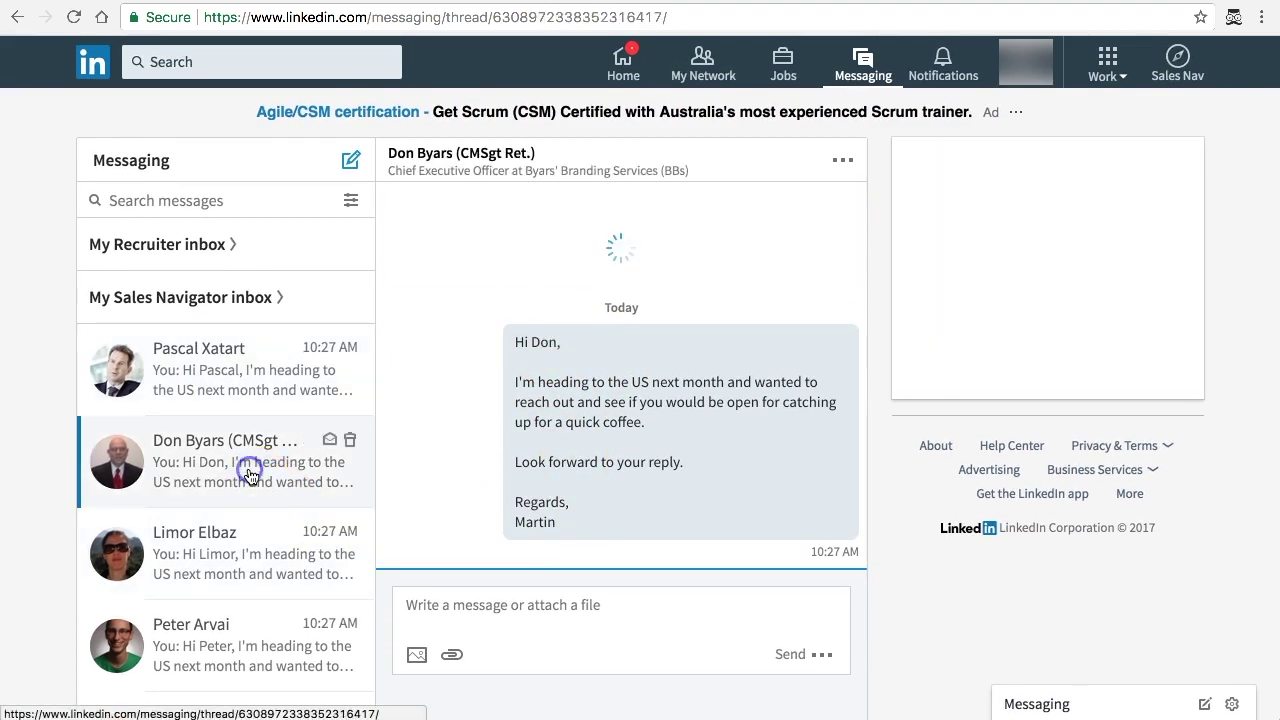
left_click(257, 549)
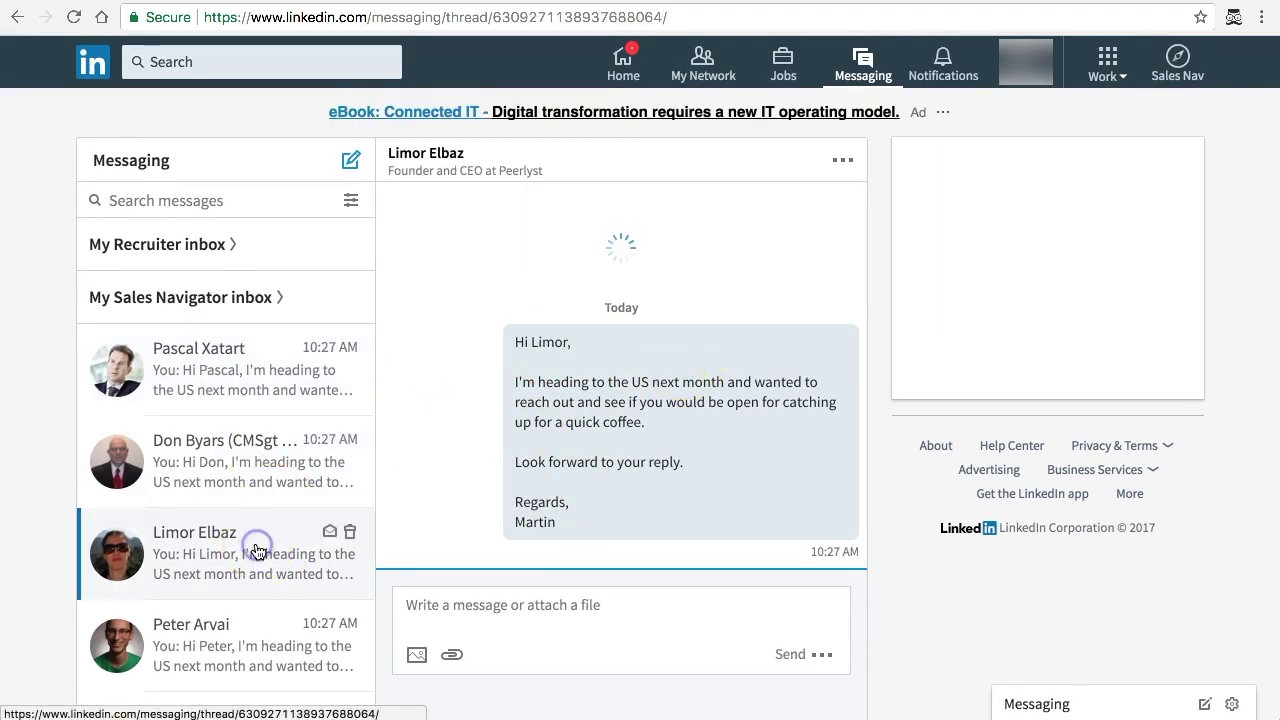
left_click(240, 637)
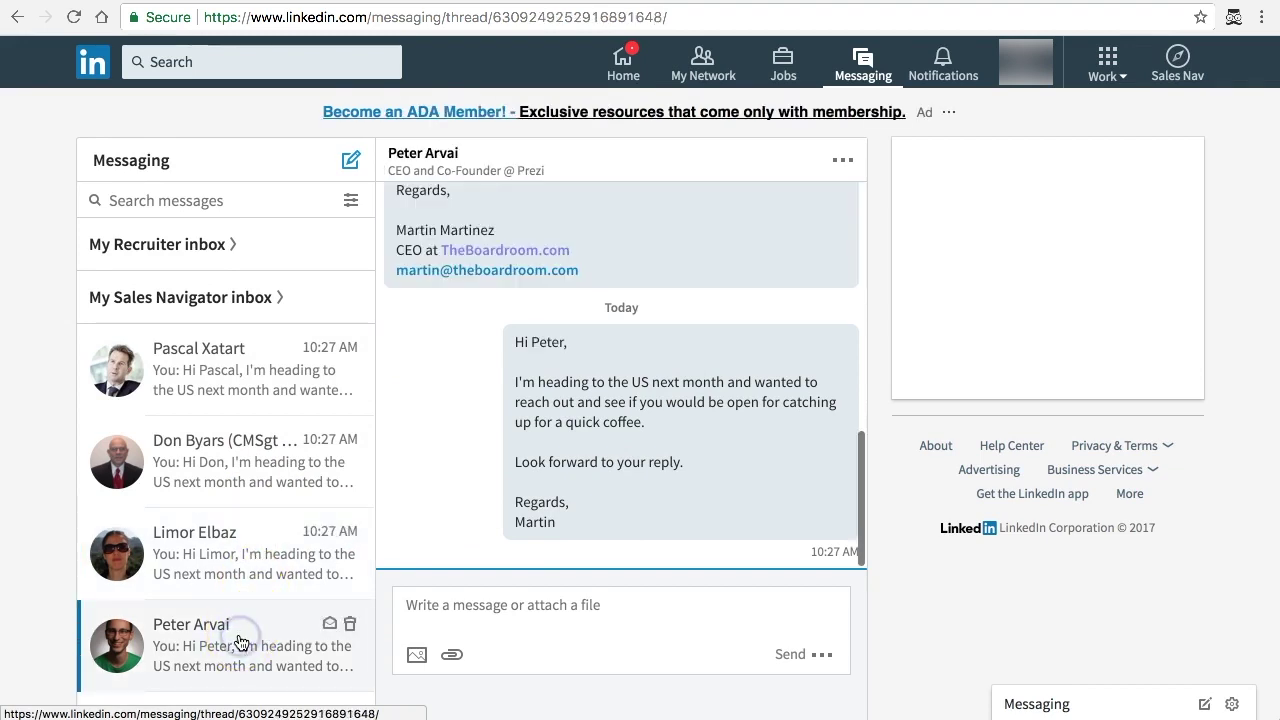
left_click(245, 610)
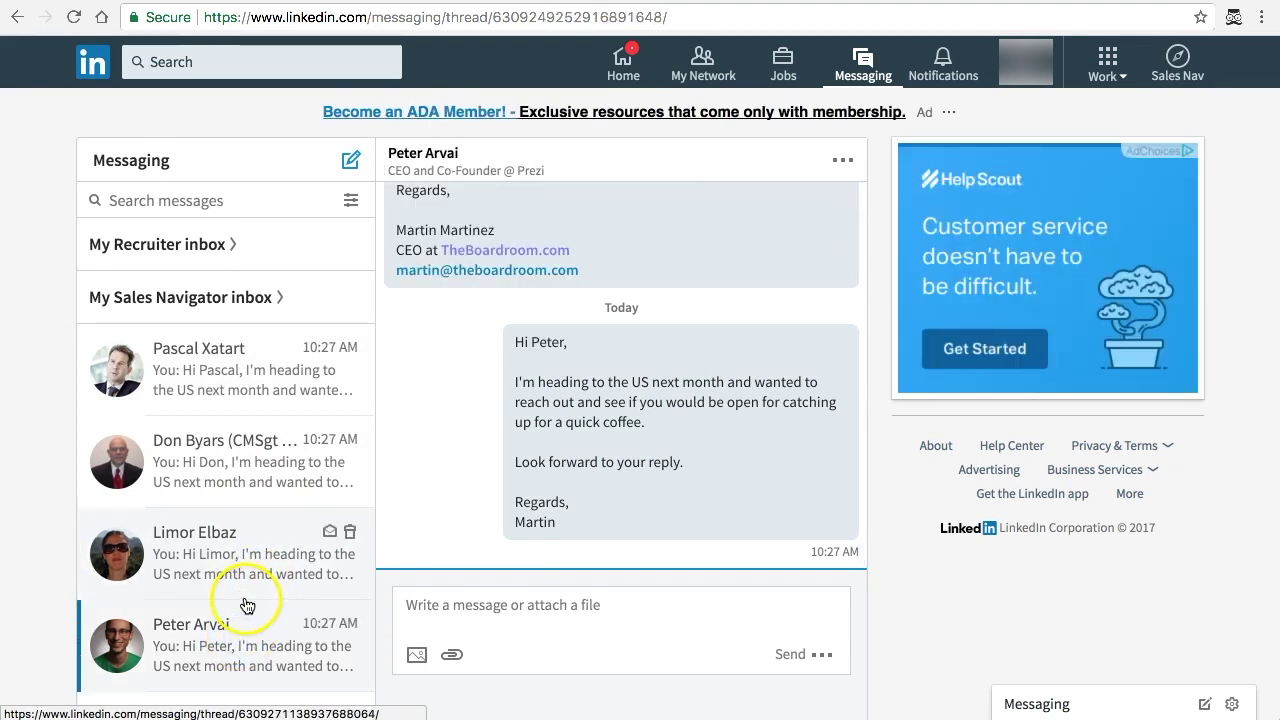